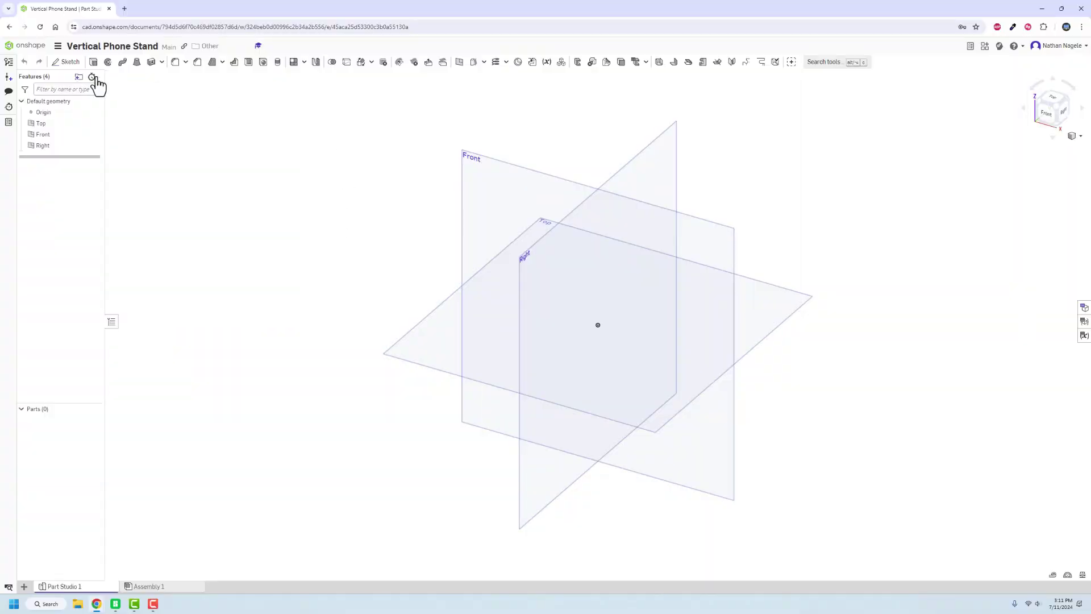
- Sketch a 3 by 0.42 in rectangle on the Top plane with one corner at the origin
{"action": "left_click", "coordinate": [93, 62]}
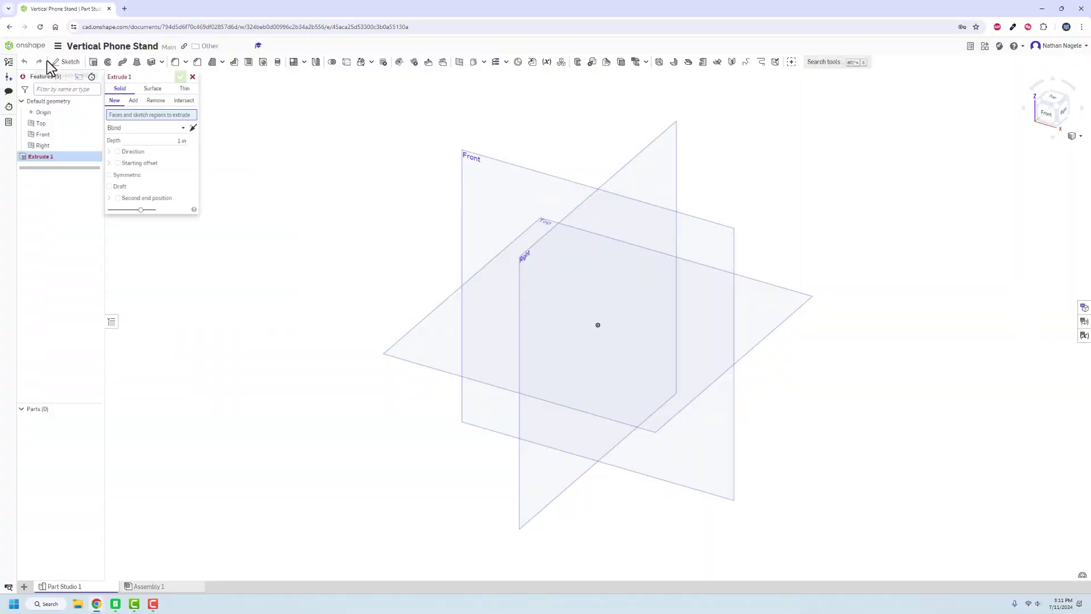
{"action": "left_click", "coordinate": [64, 62]}
{"action": "left_click", "coordinate": [434, 355]}
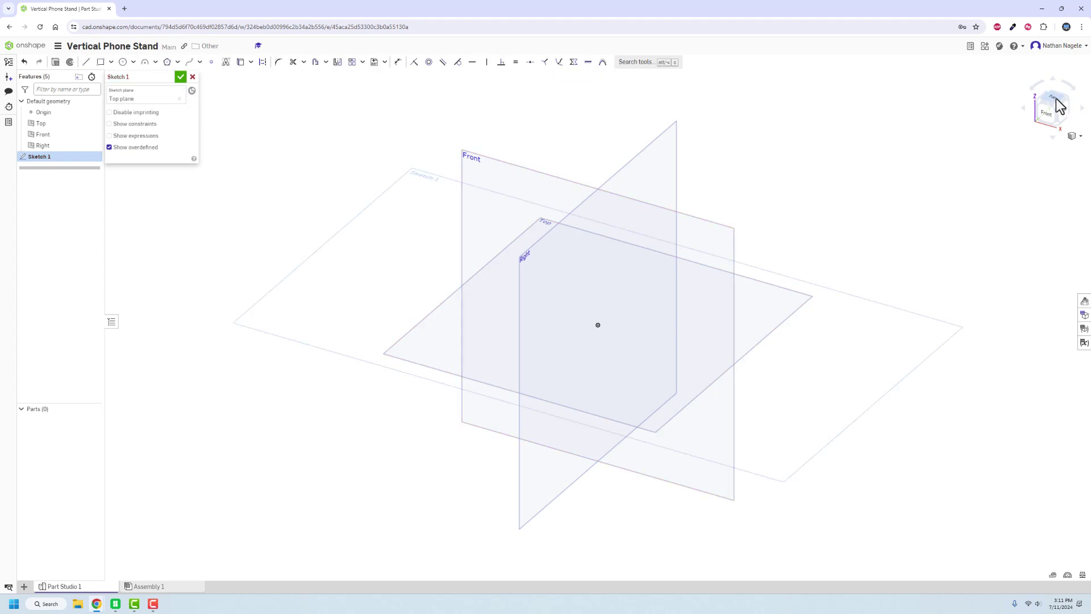
{"action": "left_click", "coordinate": [1056, 100]}
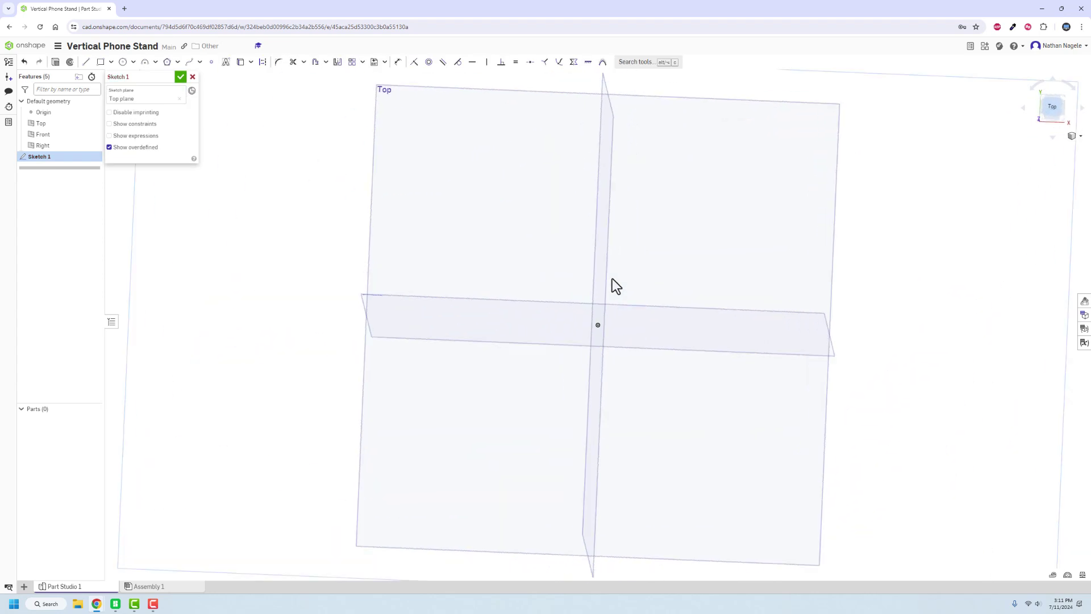
{"action": "left_click", "coordinate": [597, 325]}
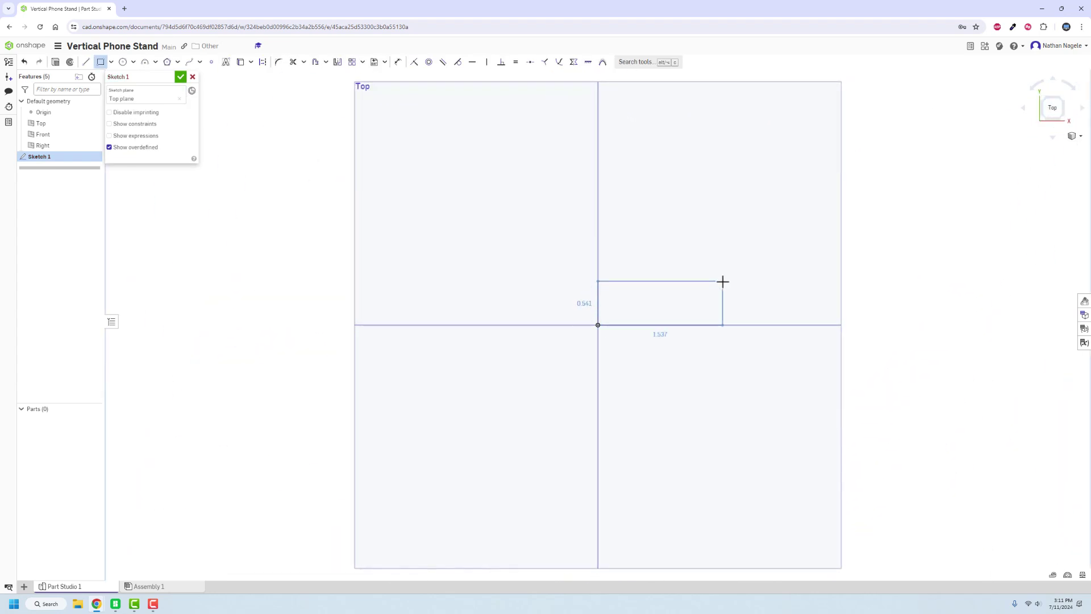
{"action": "left_click", "coordinate": [723, 281]}
{"action": "type", "text": "3"}
{"action": "key", "text": "Tab"}
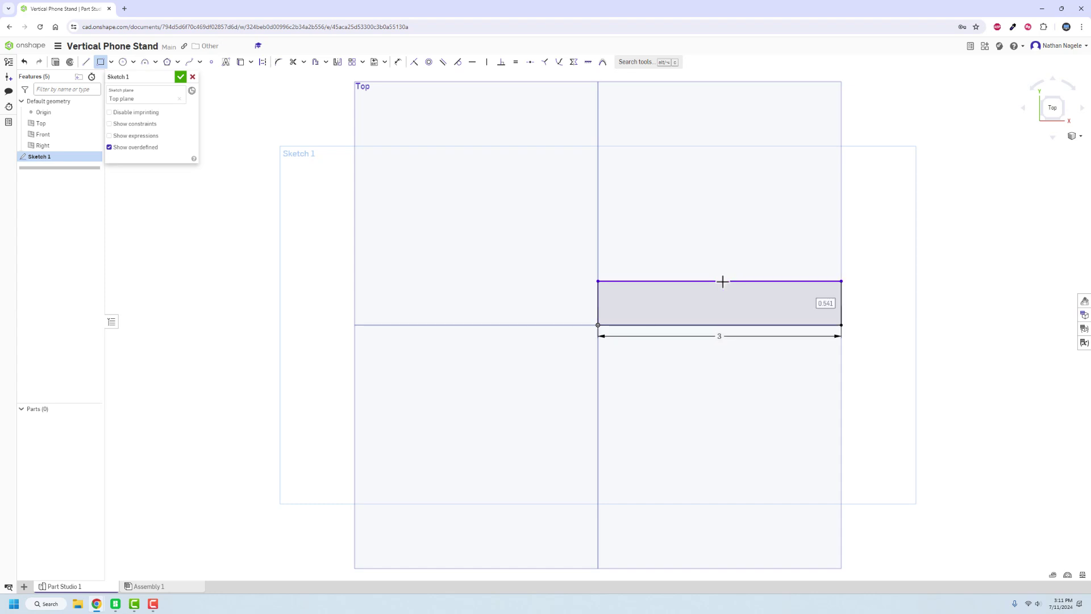
{"action": "type", "text": "0.42"}
{"action": "key", "text": "Return"}
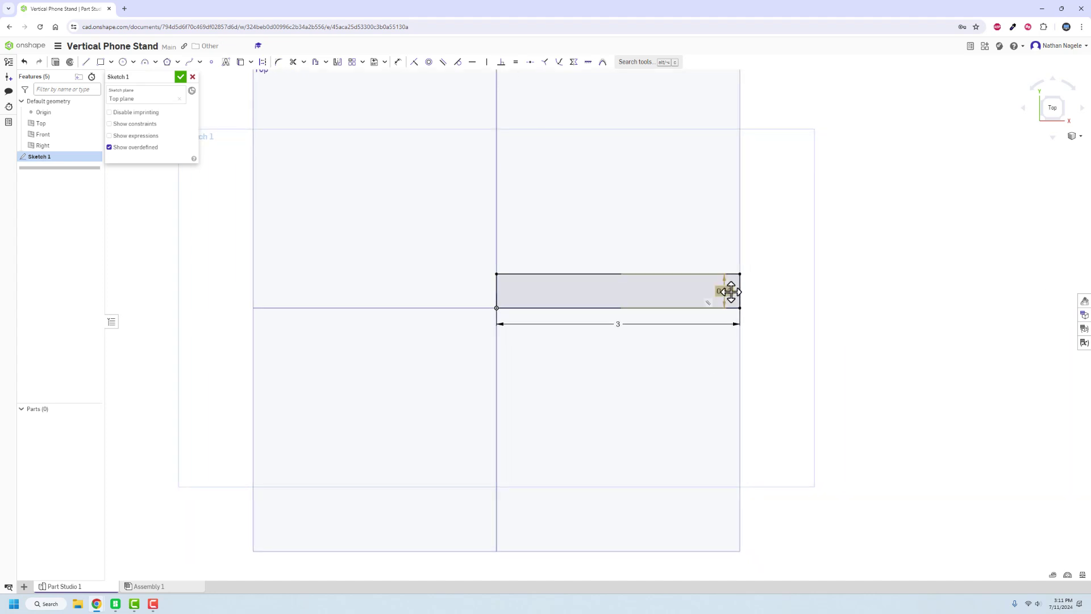
- Change the rectangle's height to 0.47 in and its width to 3.05 in
{"action": "double_click", "coordinate": [745, 293]}
{"action": "key", "text": "BackSpace"}
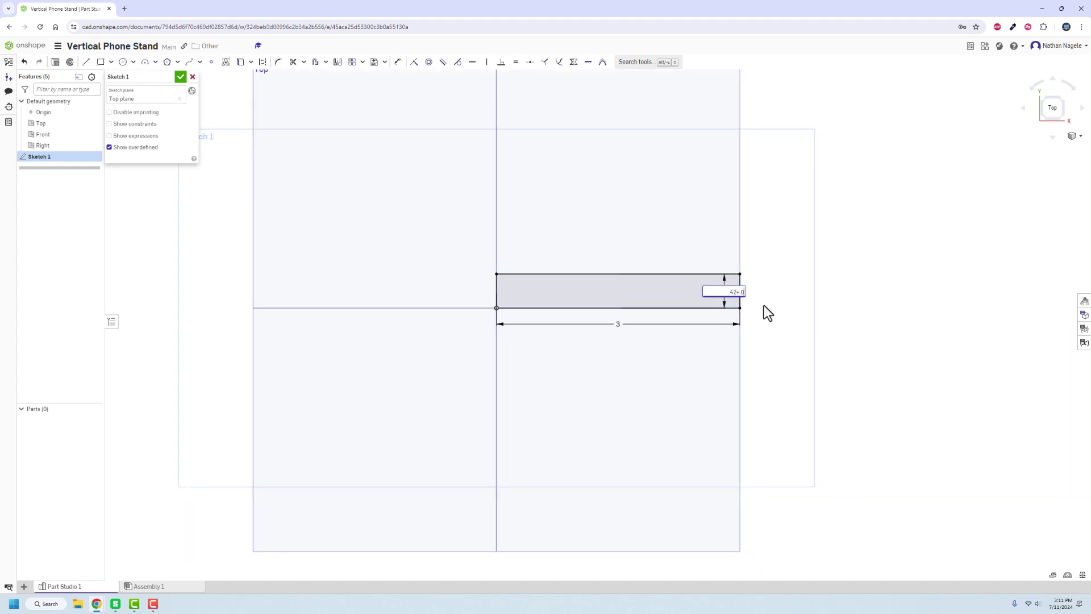
{"action": "key", "text": "Return"}
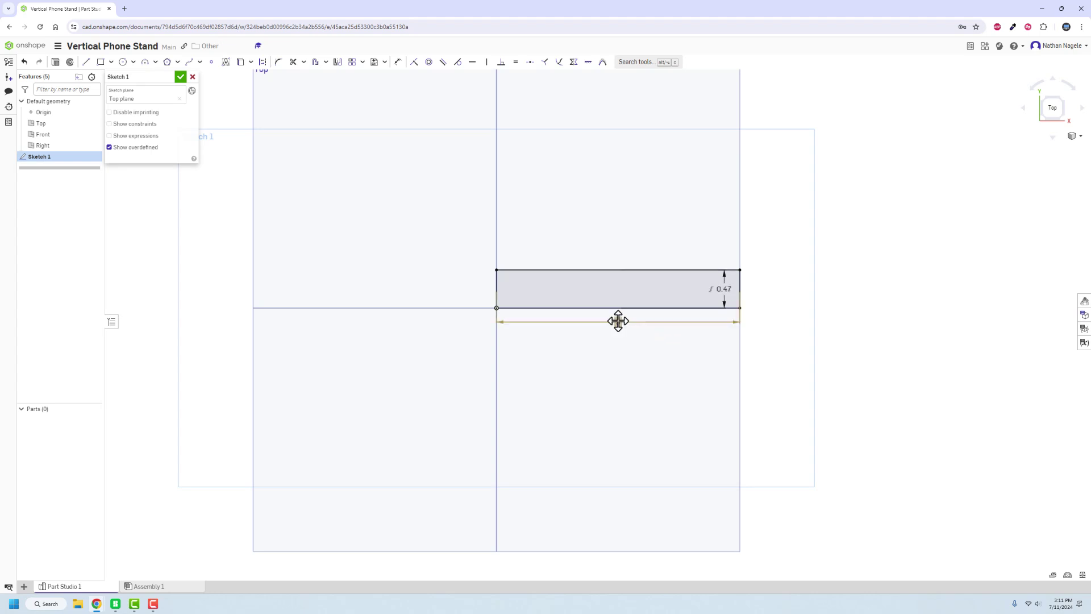
{"action": "double_click", "coordinate": [616, 322]}
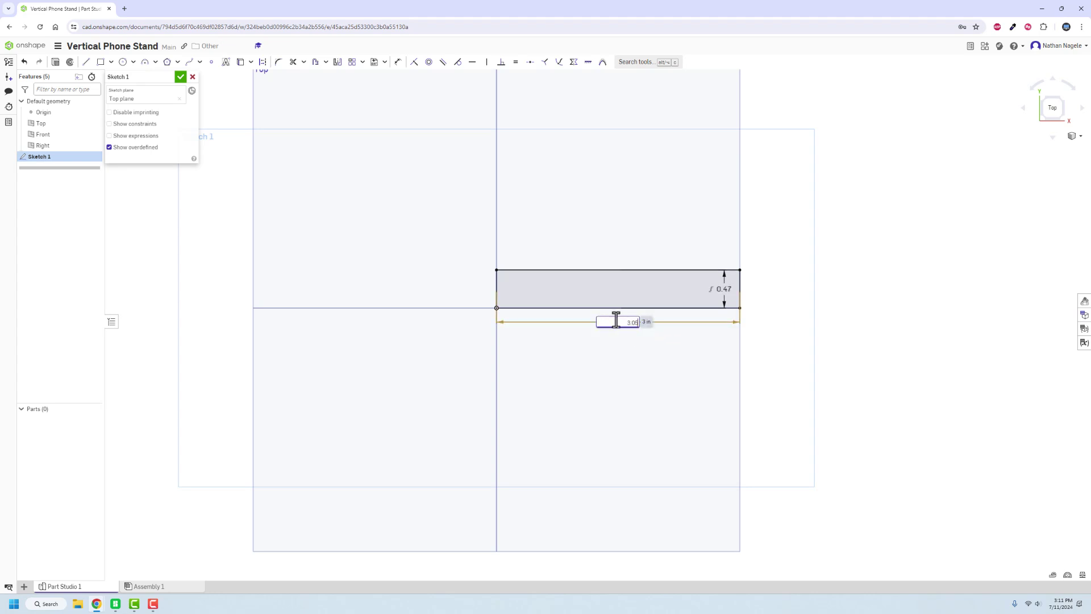
{"action": "key", "text": "Return"}
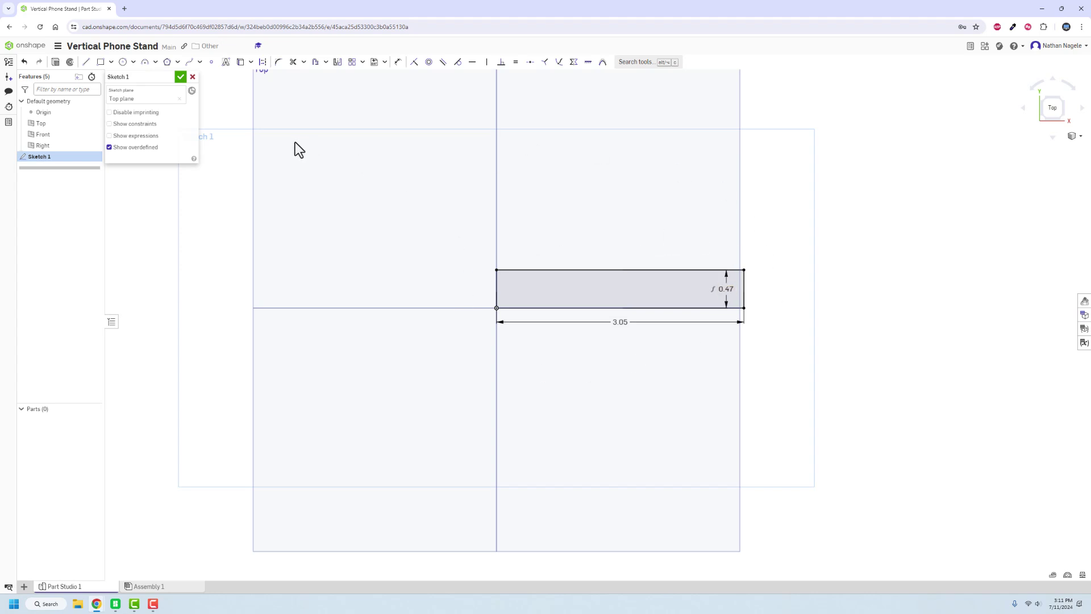
- Offset all four rectangle sides outward by 0.125 in and finish the sketch
{"action": "left_click", "coordinate": [326, 64]}
{"action": "left_click", "coordinate": [325, 79]}
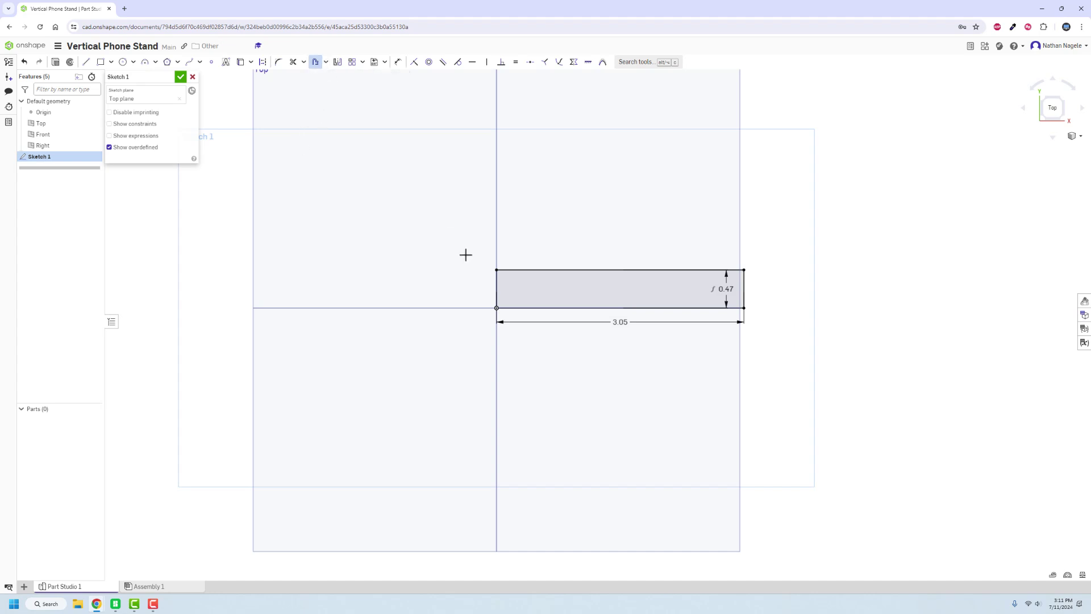
{"action": "left_click", "coordinate": [517, 270]}
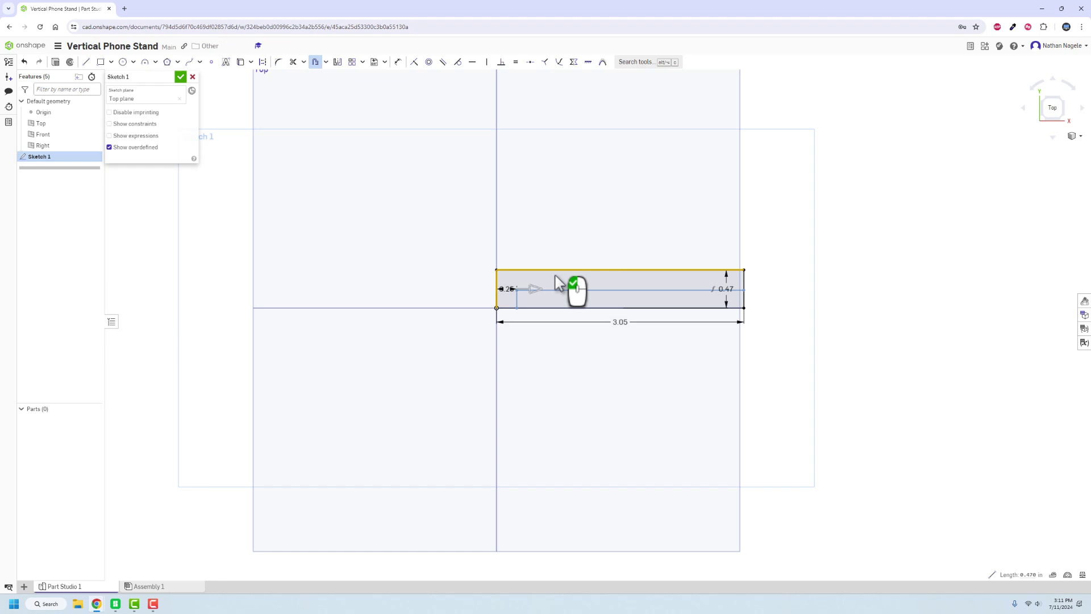
{"action": "left_click", "coordinate": [744, 298]}
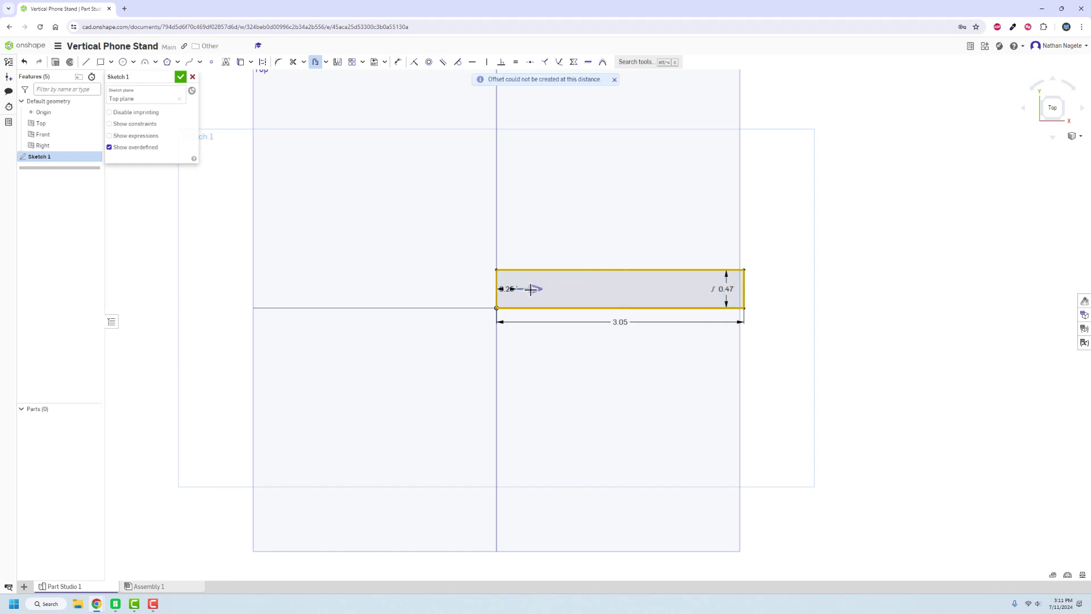
{"action": "left_click_drag", "start_coordinate": [531, 290], "coordinate": [470, 290]}
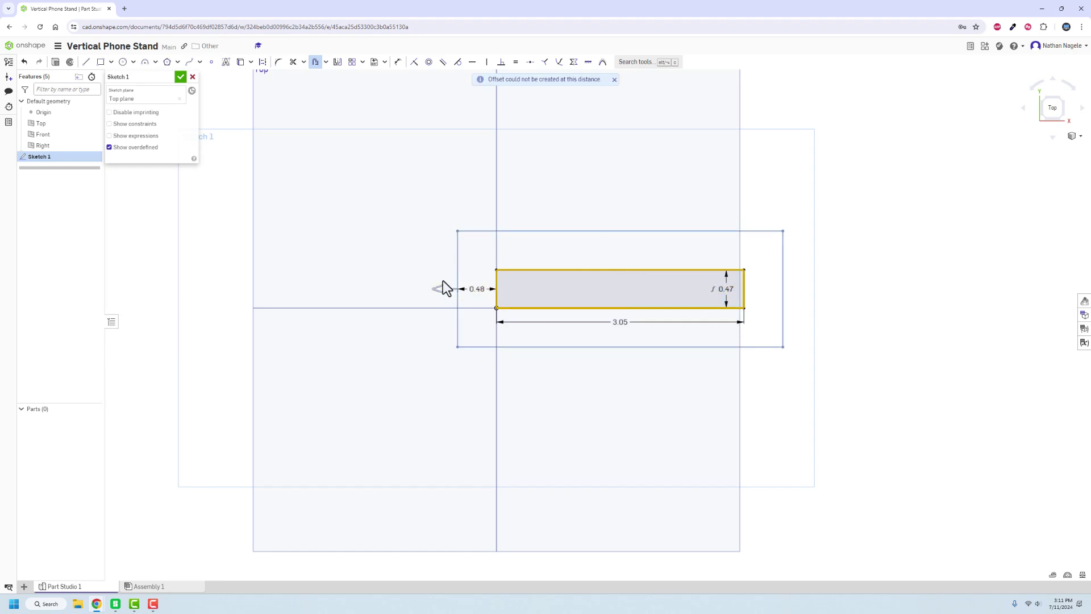
{"action": "left_click", "coordinate": [445, 288]}
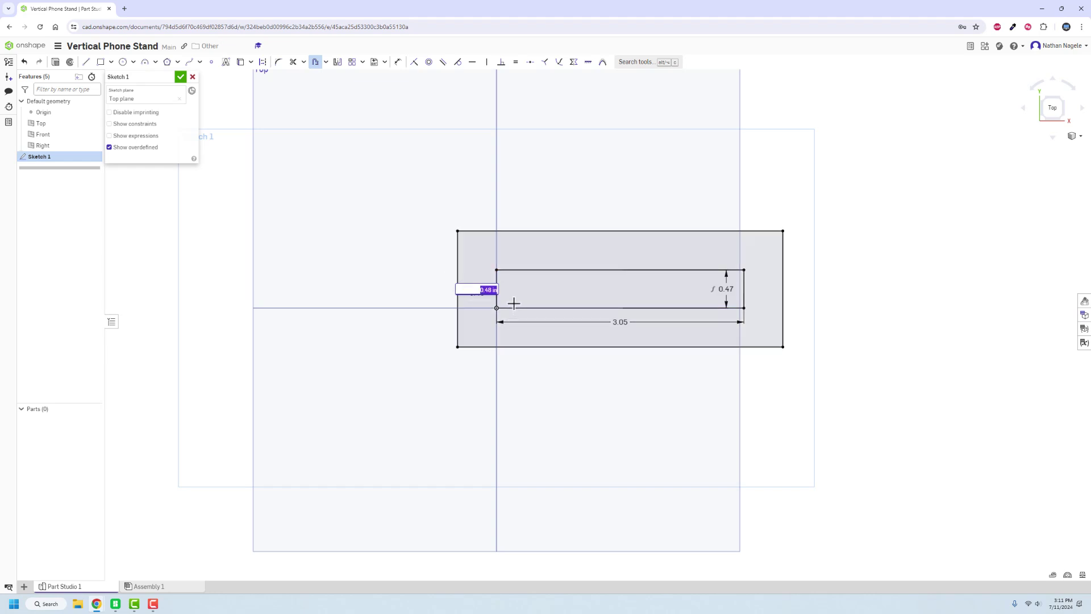
{"action": "key", "text": "Return"}
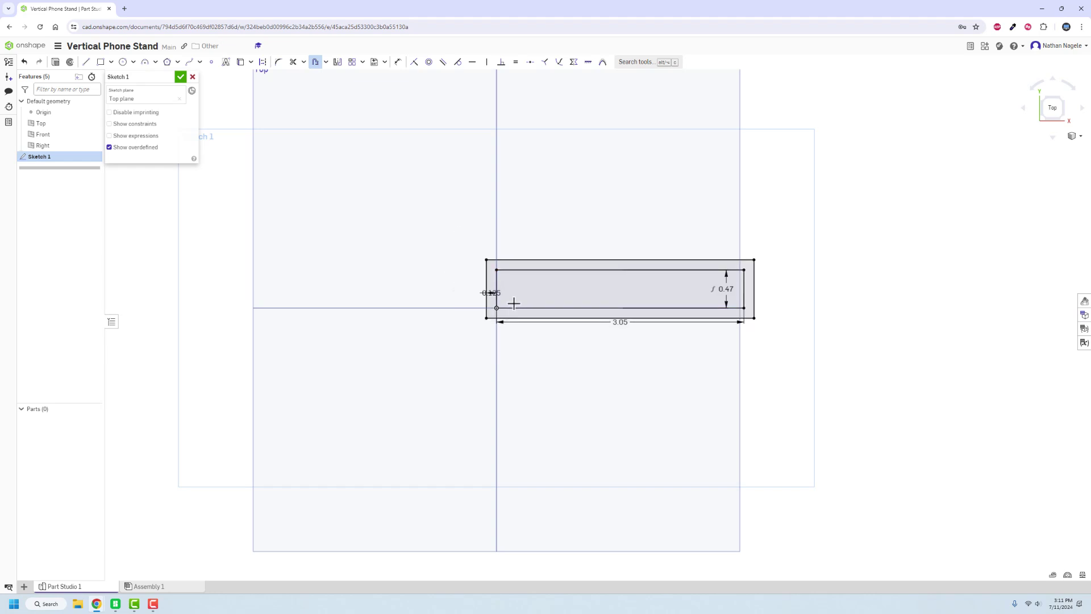
{"action": "left_click", "coordinate": [180, 78]}
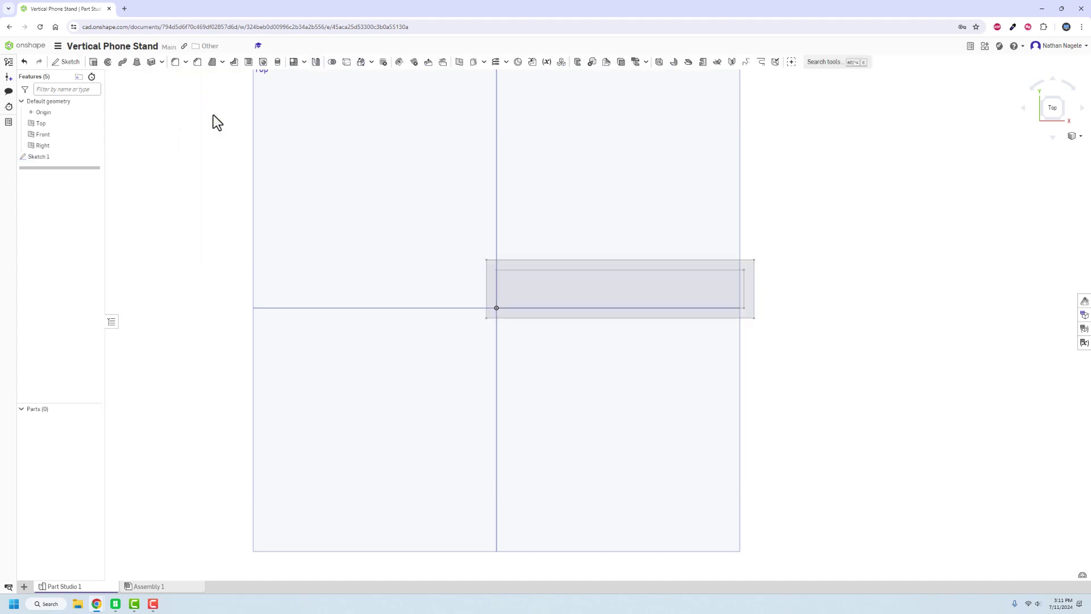
- Extrude the ring region between the two rectangles upward as a new solid with a blind depth
{"action": "left_click", "coordinate": [93, 62]}
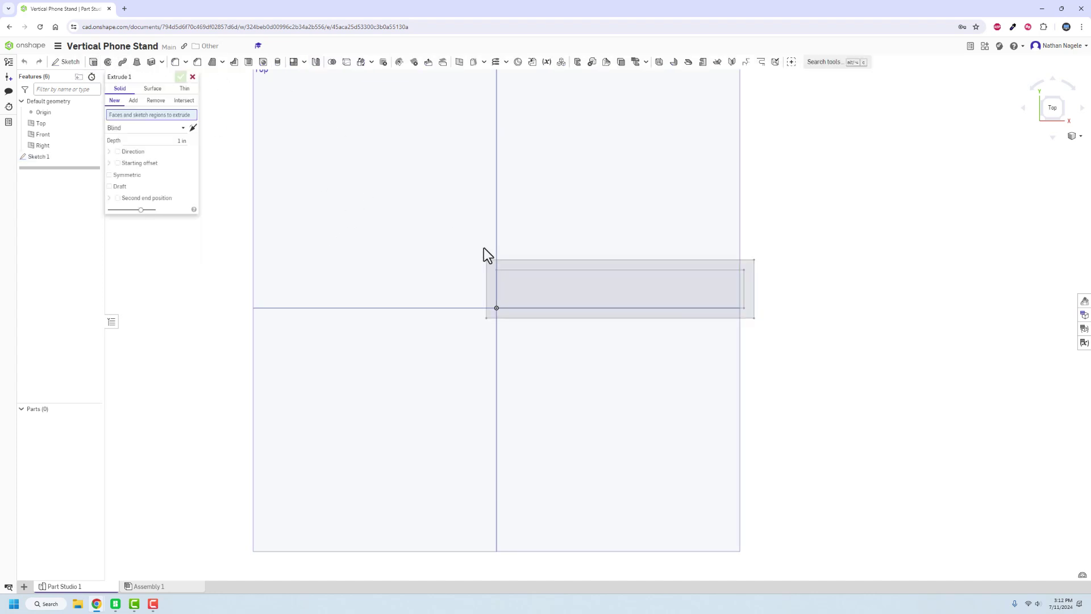
{"action": "left_click", "coordinate": [512, 264]}
{"action": "key", "text": "shift+7"}
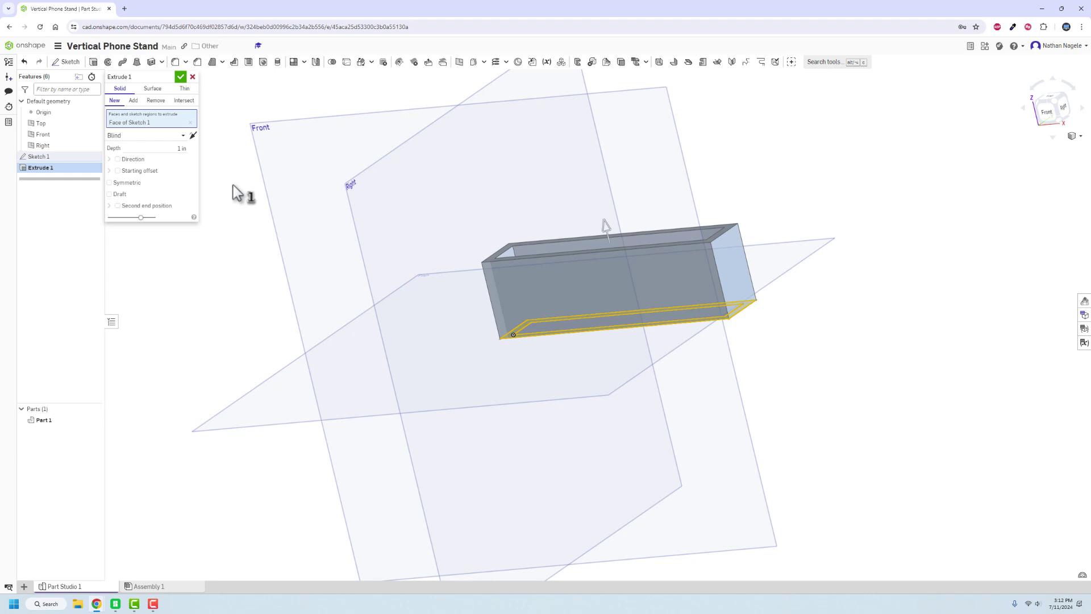
{"action": "left_click", "coordinate": [182, 148]}
{"action": "left_click", "coordinate": [176, 79]}
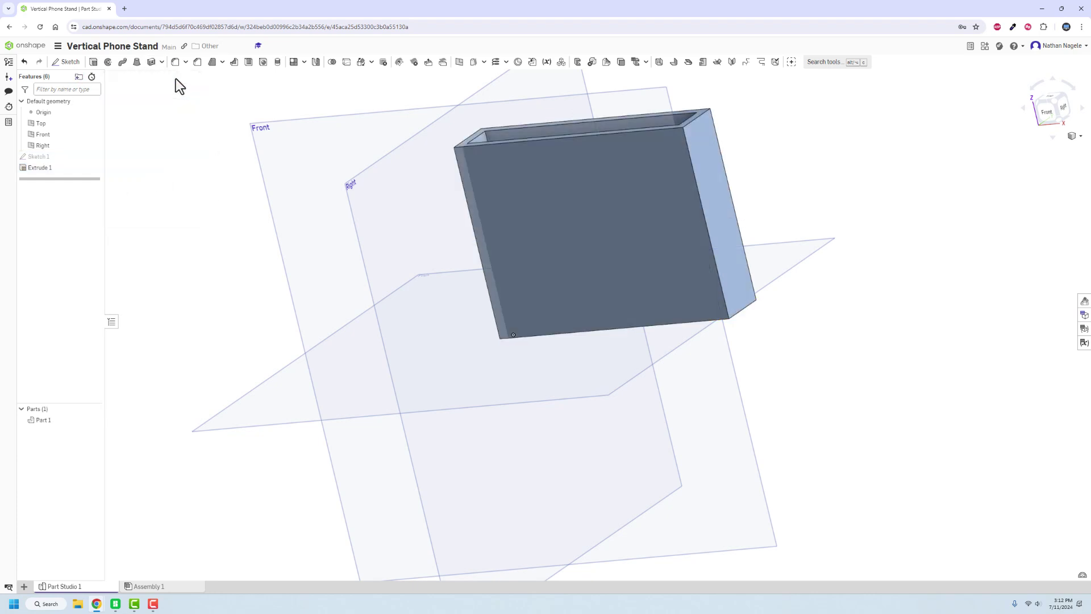
- Sketch a rectangle on the holder's large front face, starting on its upper edge and ending above its lower edge
{"action": "left_click", "coordinate": [67, 62]}
{"action": "left_click", "coordinate": [567, 210]}
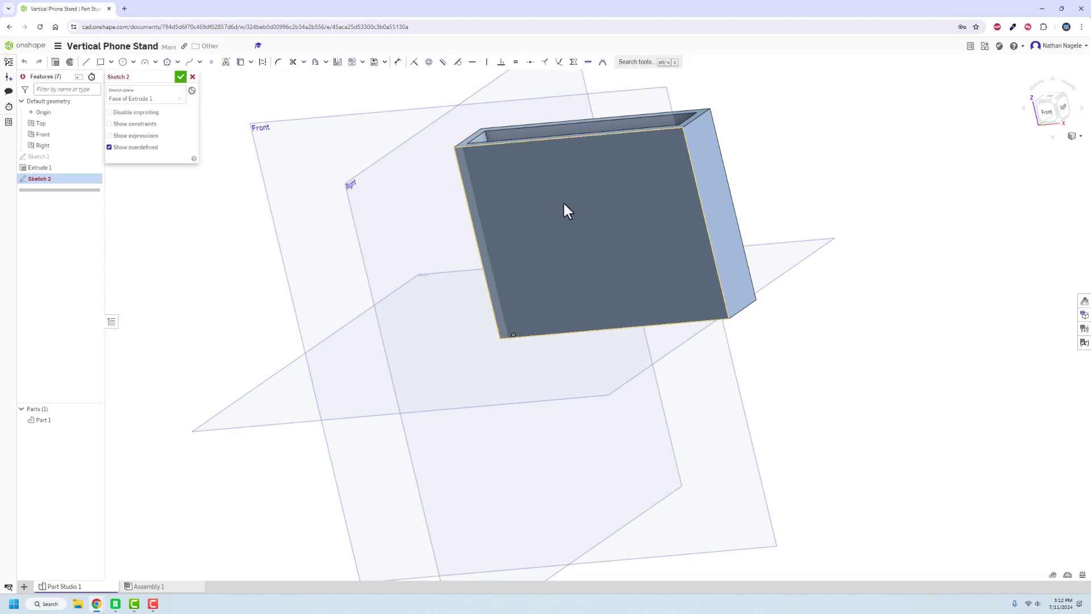
{"action": "left_click", "coordinate": [1050, 125]}
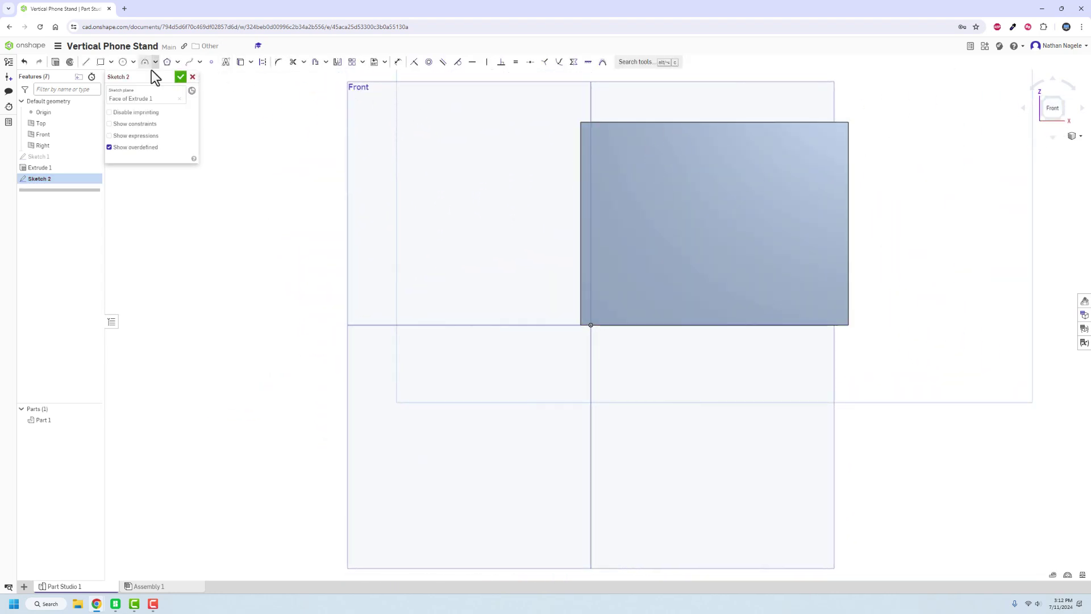
{"action": "key", "text": "r"}
{"action": "left_click", "coordinate": [639, 123]}
{"action": "left_click", "coordinate": [798, 279]}
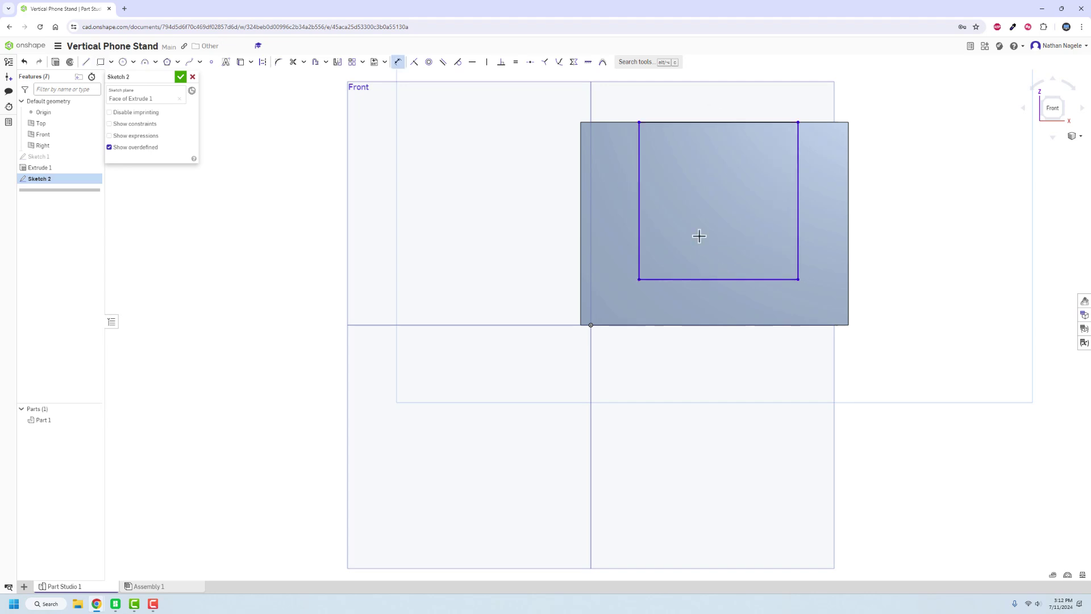
- Dimension both vertical sides of the sketched rectangle 0.5 in from the adjacent side edges of the front face
{"action": "left_click", "coordinate": [639, 199]}
{"action": "left_click", "coordinate": [580, 205]}
{"action": "type", "text": "0.5"}
{"action": "key", "text": "Return"}
{"action": "left_click", "coordinate": [732, 169]}
{"action": "left_click", "coordinate": [849, 188]}
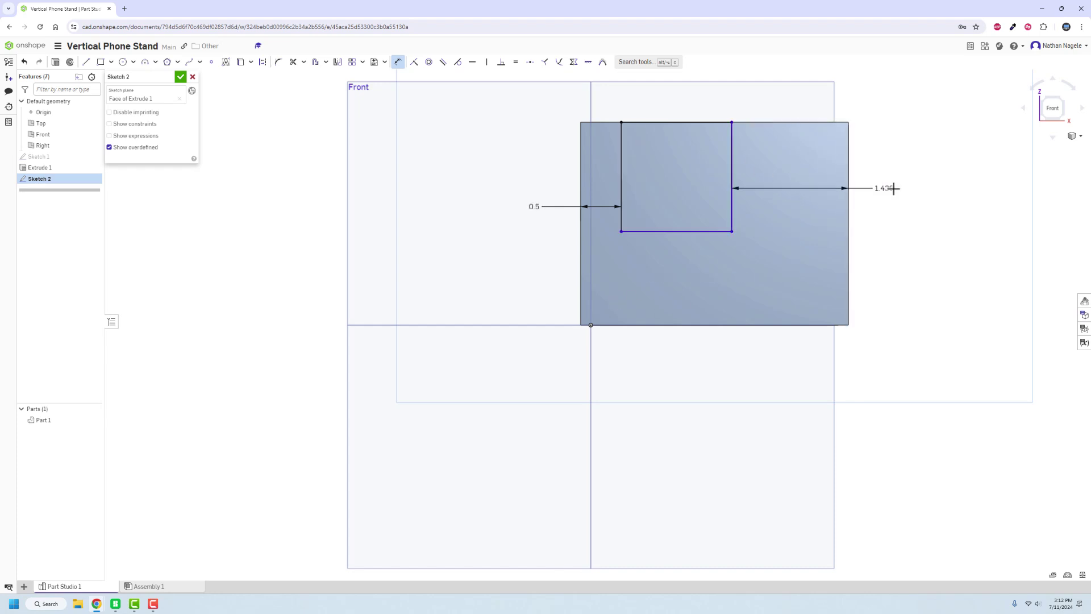
{"action": "type", "text": ".5"}
{"action": "key", "text": "Return"}
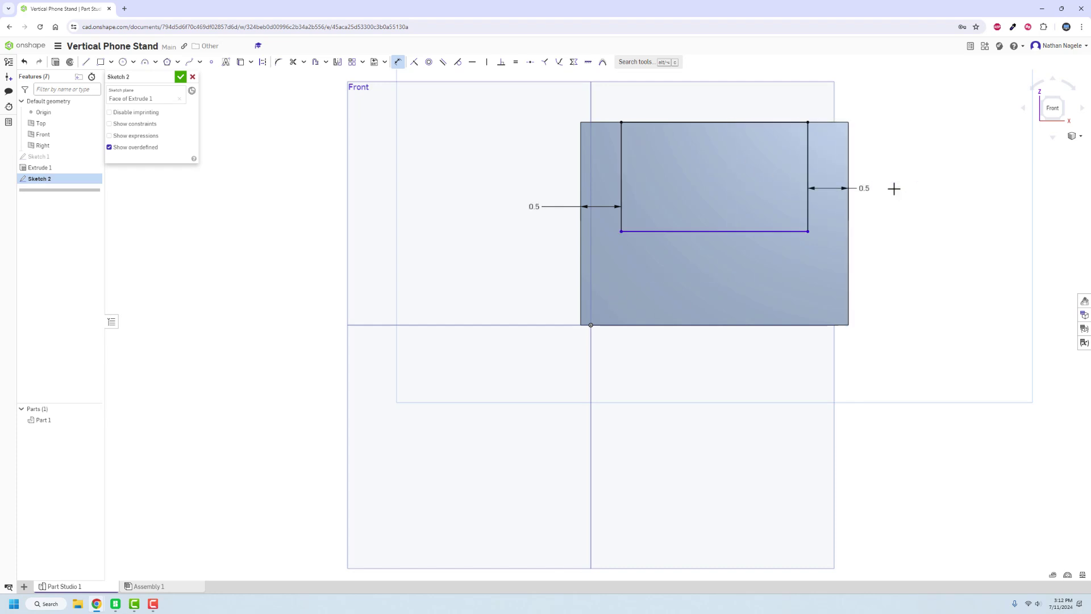
- Dimension the rectangle's lower side 0.5 in above the face's bottom edge and finish the sketch
{"action": "left_click", "coordinate": [727, 232]}
{"action": "left_click", "coordinate": [731, 325]}
{"action": "left_click", "coordinate": [882, 301]}
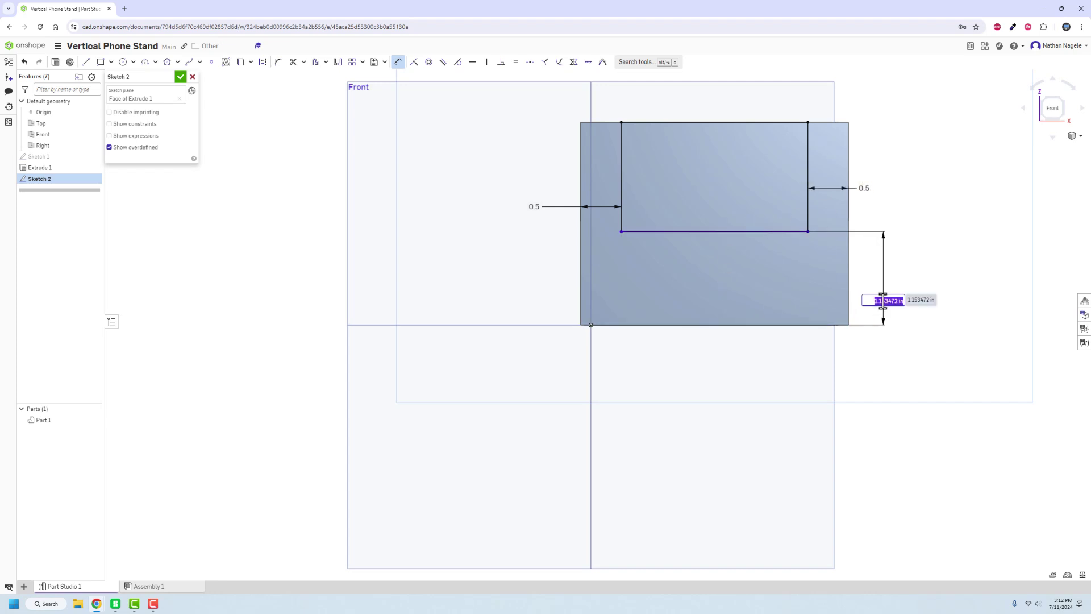
{"action": "type", "text": ".5"}
{"action": "key", "text": "Return"}
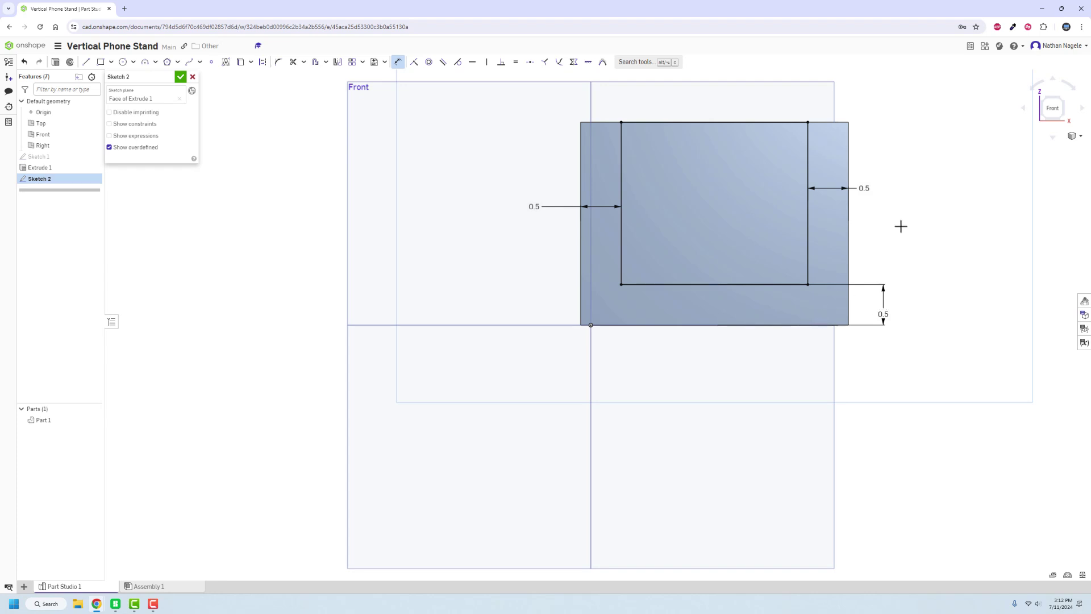
{"action": "mouse_move", "coordinate": [900, 227]}
{"action": "right_mouse_down"}
{"action": "mouse_move", "coordinate": [891, 311]}
{"action": "mouse_move", "coordinate": [529, 189]}
{"action": "right_mouse_up"}
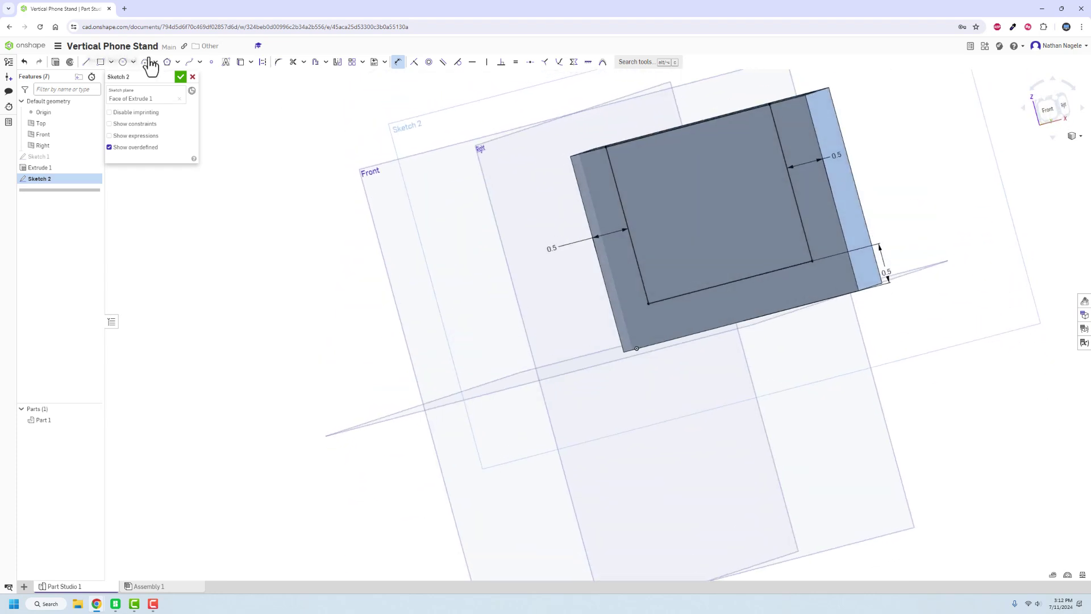
{"action": "left_click", "coordinate": [180, 77]}
- Cut the sketched rectangle through all of the holder with a Remove extrude
{"action": "mouse_move", "coordinate": [341, 188]}
{"action": "right_mouse_down"}
{"action": "mouse_move", "coordinate": [359, 200]}
{"action": "mouse_move", "coordinate": [341, 182]}
{"action": "right_mouse_up"}
{"action": "left_click", "coordinate": [94, 64]}
{"action": "left_click", "coordinate": [636, 205]}
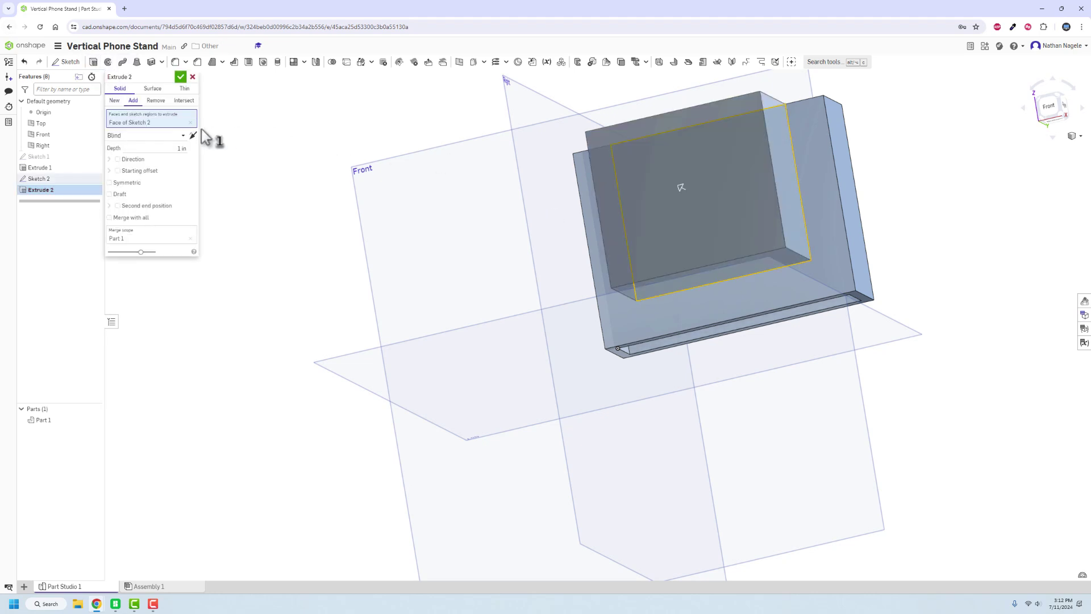
{"action": "left_click", "coordinate": [156, 102]}
{"action": "left_click", "coordinate": [180, 142]}
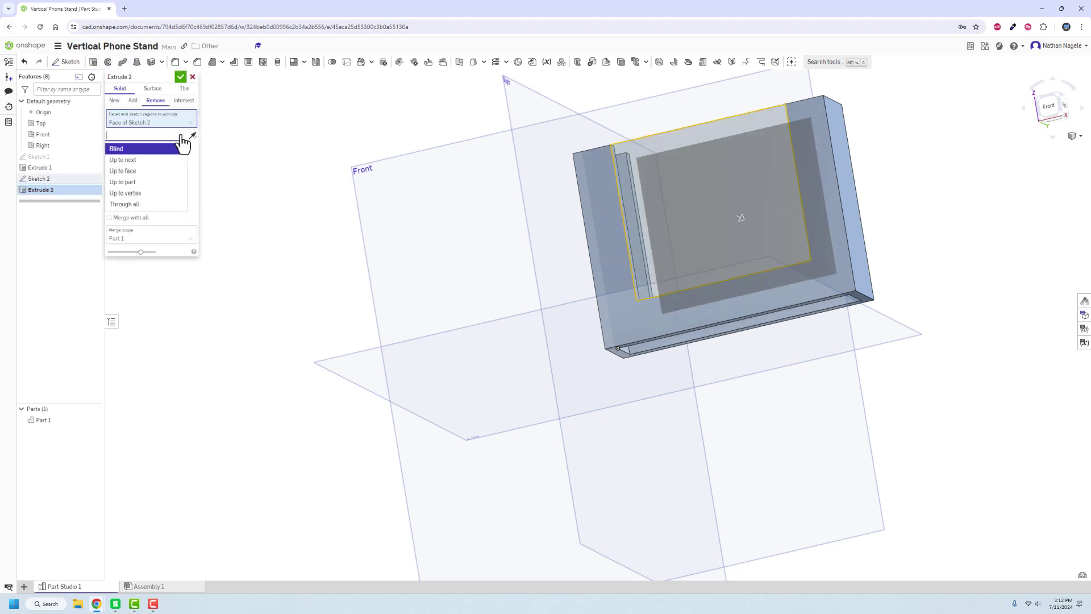
{"action": "left_click", "coordinate": [126, 208]}
{"action": "left_click", "coordinate": [181, 76]}
- Start a fillet with a 0.063 in radius on the two outer vertical edges of one upright of the holder
{"action": "right_click_drag", "start_coordinate": [187, 82], "coordinate": [279, 239]}
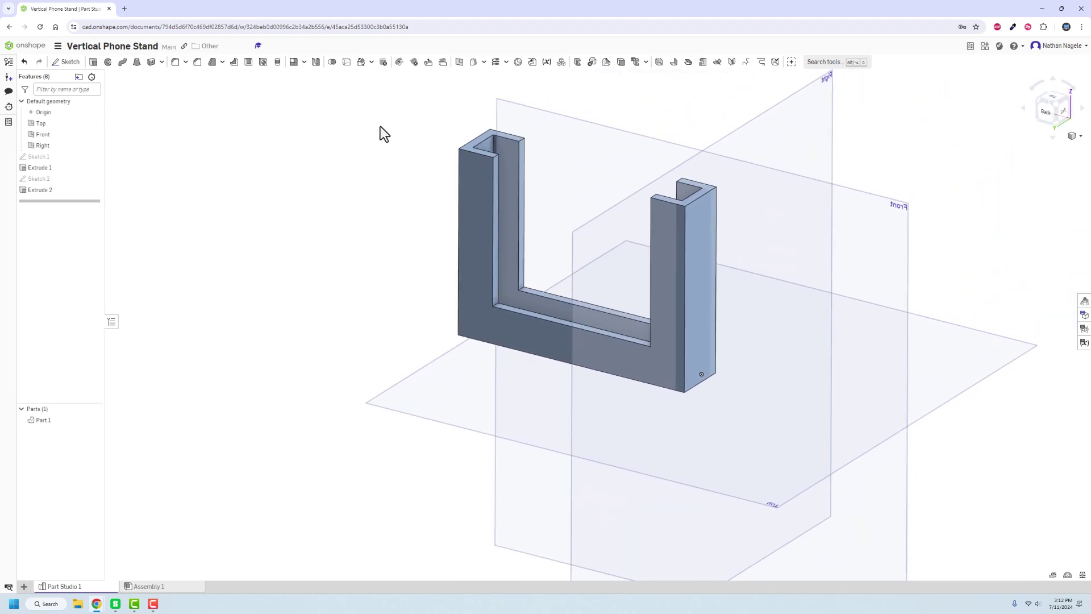
{"action": "left_click", "coordinate": [176, 62]}
{"action": "left_click", "coordinate": [458, 193]}
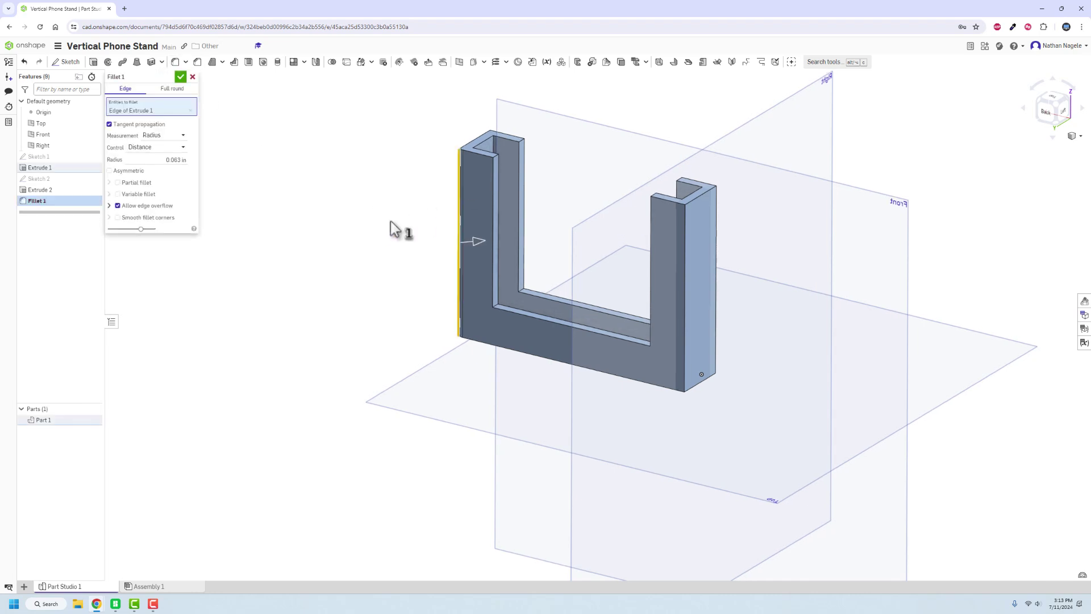
{"action": "right_click_drag", "start_coordinate": [402, 214], "coordinate": [500, 231]}
{"action": "left_click", "coordinate": [501, 225]}
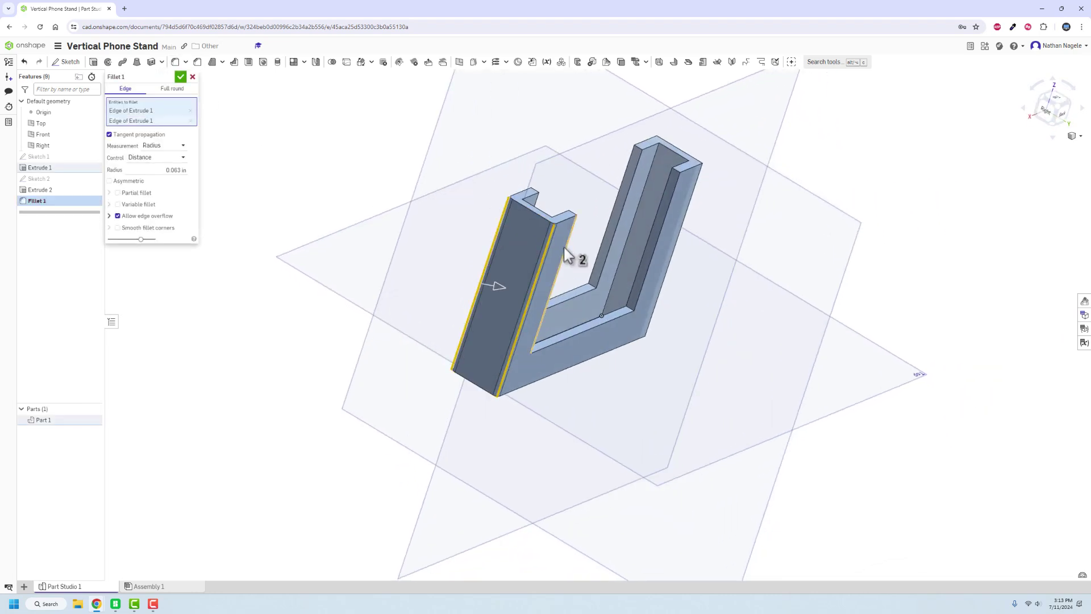
- Add all six inner faces of the U-shaped opening, on both large walls, to the 0.063 in fillet
{"action": "right_click_drag", "start_coordinate": [565, 247], "coordinate": [588, 170]}
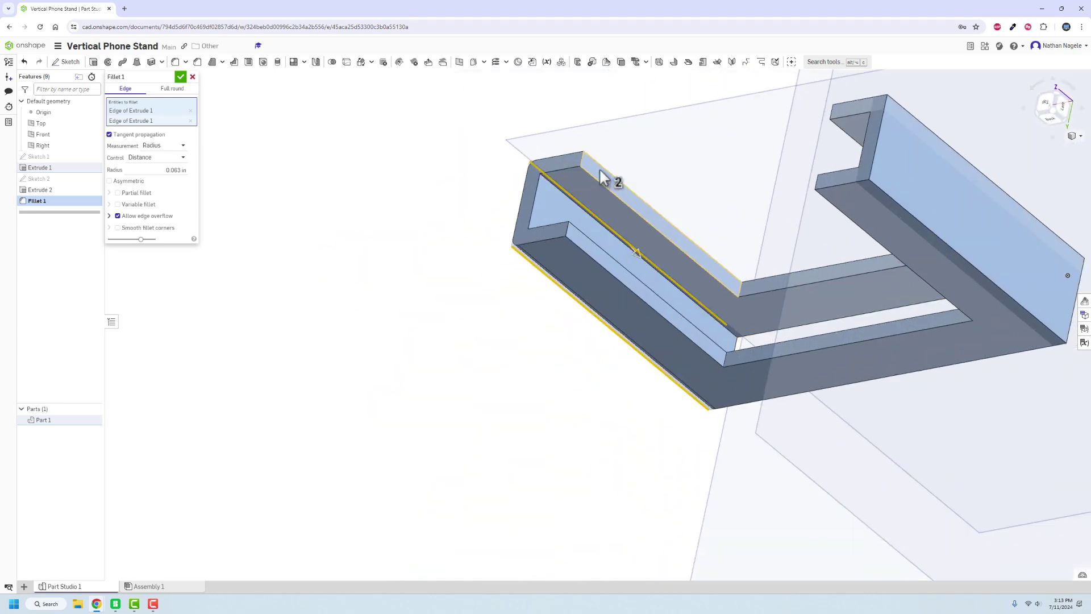
{"action": "left_click", "coordinate": [599, 168]}
{"action": "left_click", "coordinate": [621, 269]}
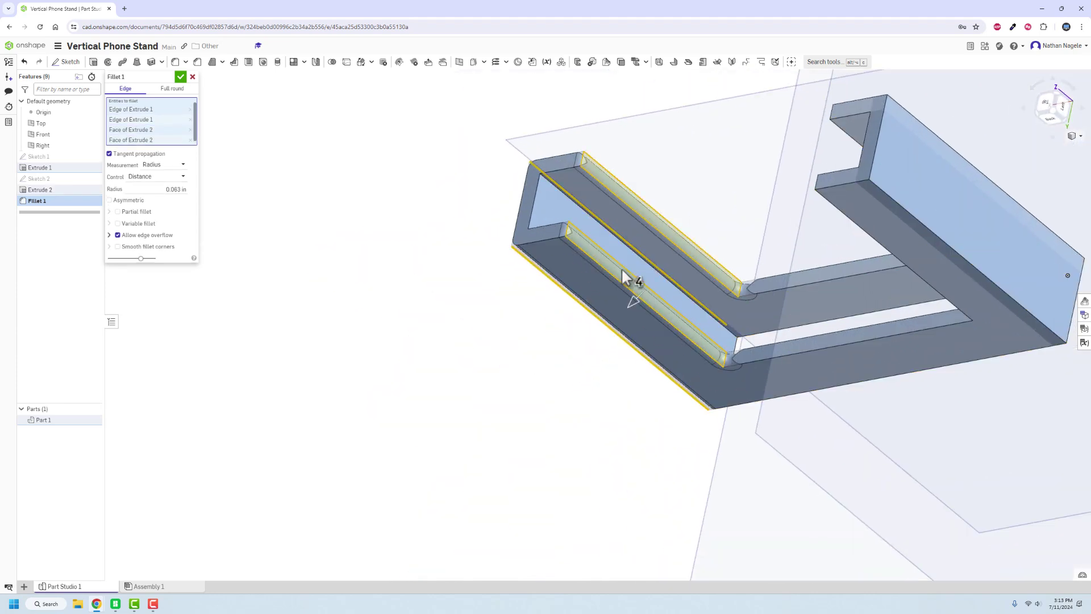
{"action": "left_click", "coordinate": [824, 279]}
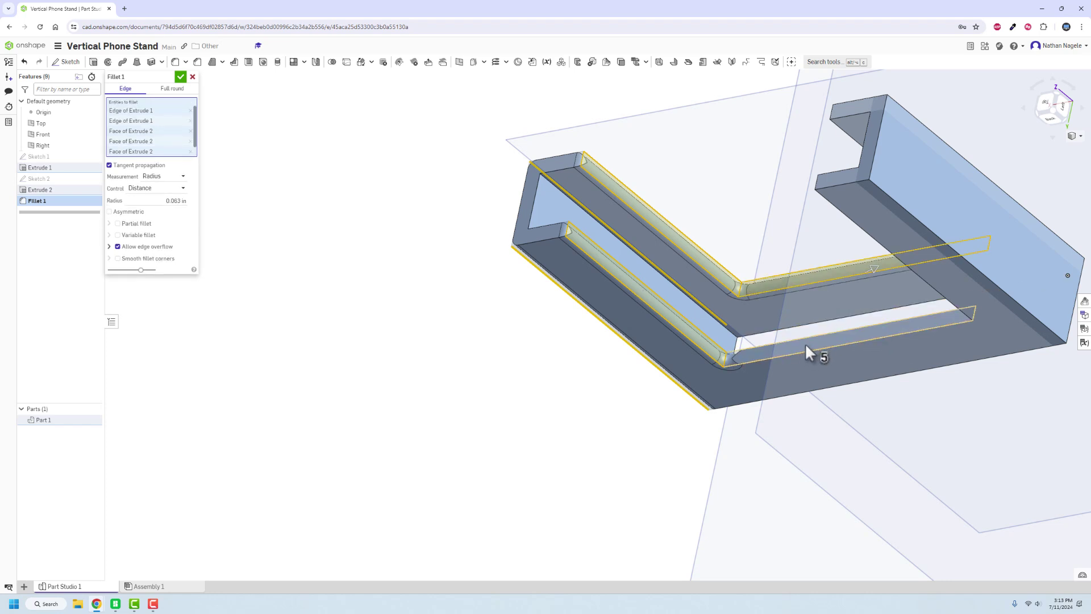
{"action": "left_click", "coordinate": [745, 343]}
{"action": "right_click_drag", "start_coordinate": [745, 342], "coordinate": [909, 166]}
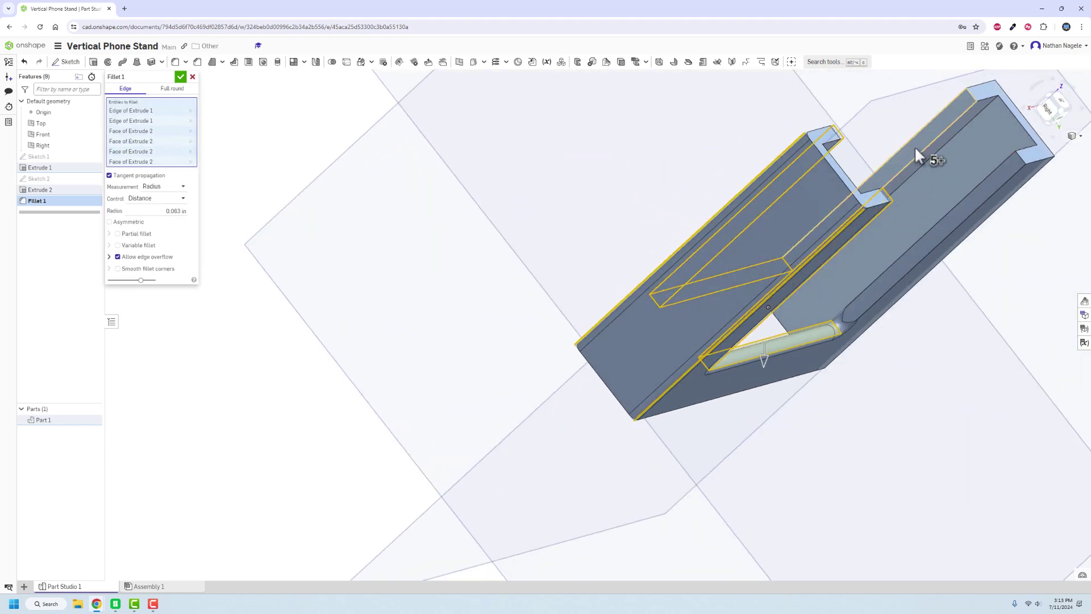
{"action": "left_click", "coordinate": [971, 187]}
{"action": "left_click", "coordinate": [990, 187]}
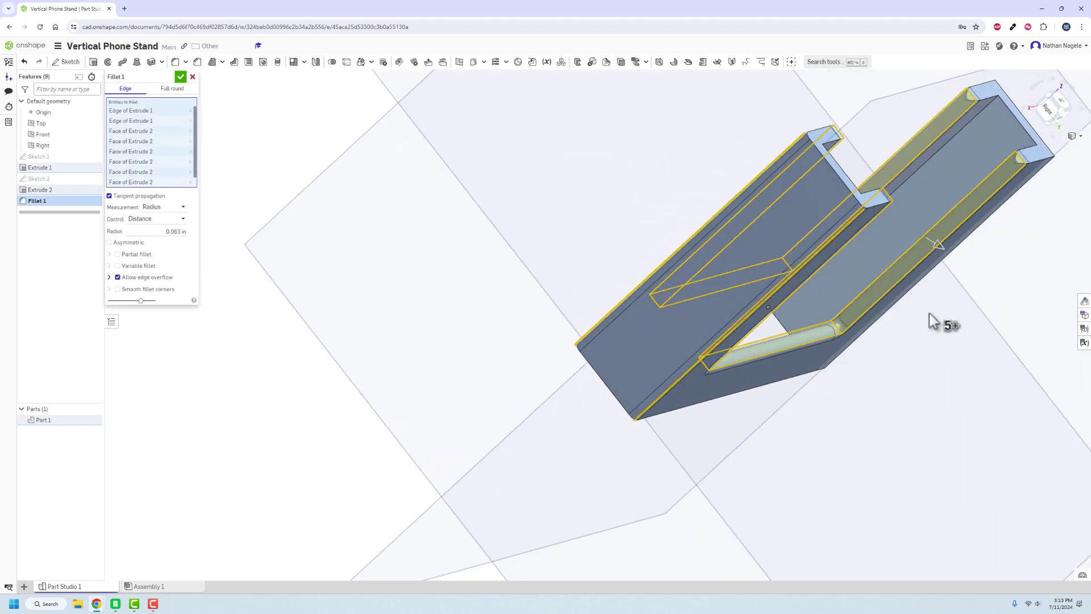
- Add the other upright's outer vertical edges and both uprights' top faces to the fillet and apply it
{"action": "right_click_drag", "start_coordinate": [939, 322], "coordinate": [883, 258]}
{"action": "left_click", "coordinate": [883, 257]}
{"action": "left_click", "coordinate": [984, 280]}
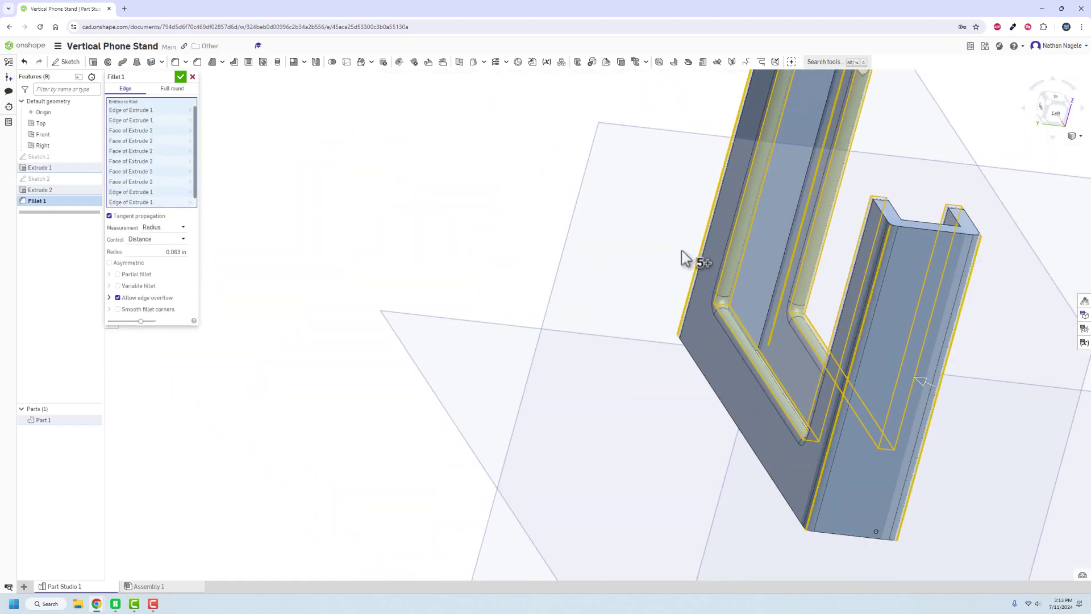
{"action": "right_click_drag", "start_coordinate": [687, 256], "coordinate": [729, 261]}
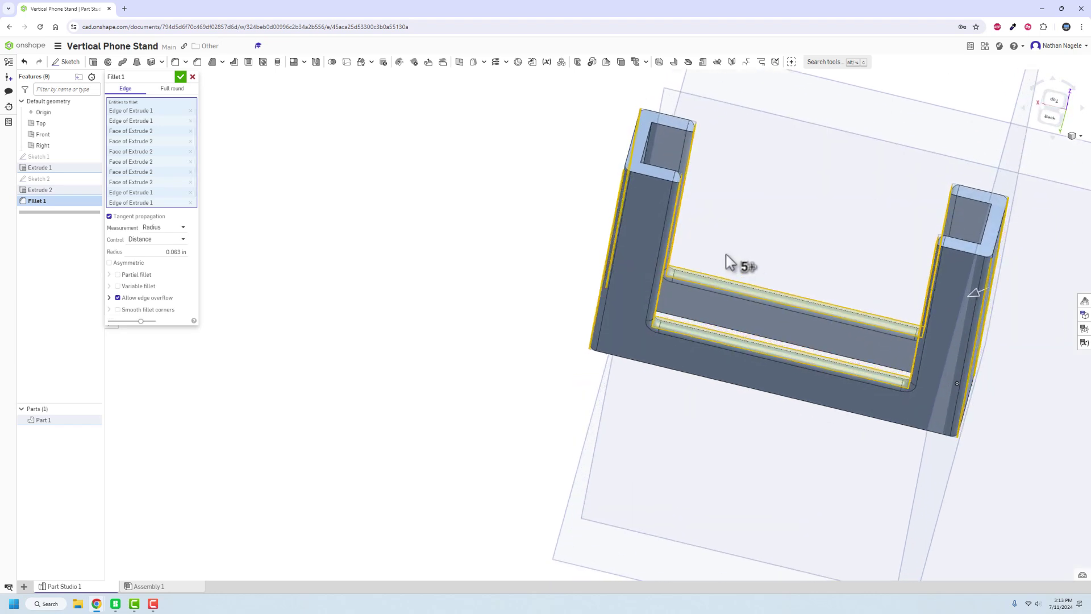
{"action": "left_click", "coordinate": [644, 132]}
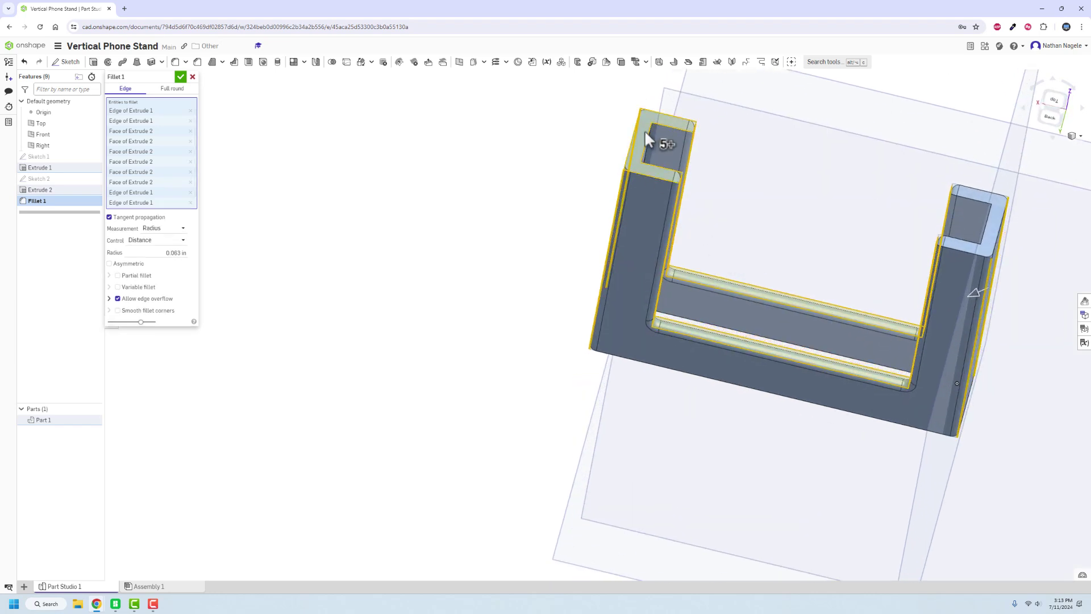
{"action": "left_click", "coordinate": [990, 193]}
{"action": "left_click", "coordinate": [1000, 209]}
{"action": "right_click_drag", "start_coordinate": [868, 311], "coordinate": [771, 247]}
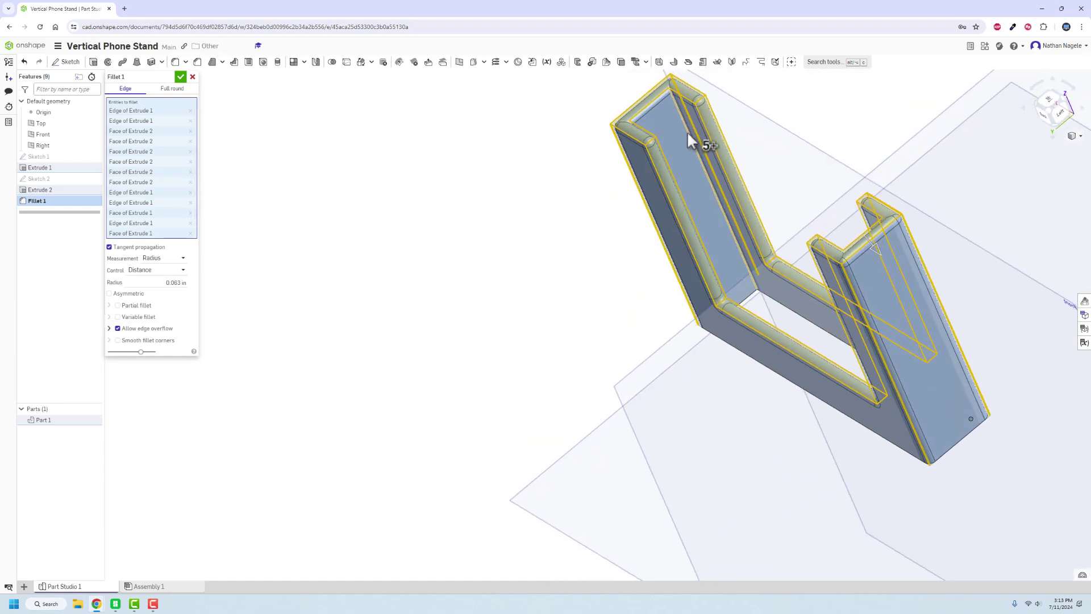
{"action": "left_click", "coordinate": [183, 81]}
- Sketch a closed trapezoid on the holder's right outer side face, base about 2.4 in wide on the bottom edge, slanted sides ending on the face's vertical edges
{"action": "right_click_drag", "start_coordinate": [183, 86], "coordinate": [888, 349]}
{"action": "right_click_drag", "start_coordinate": [831, 285], "coordinate": [691, 327]}
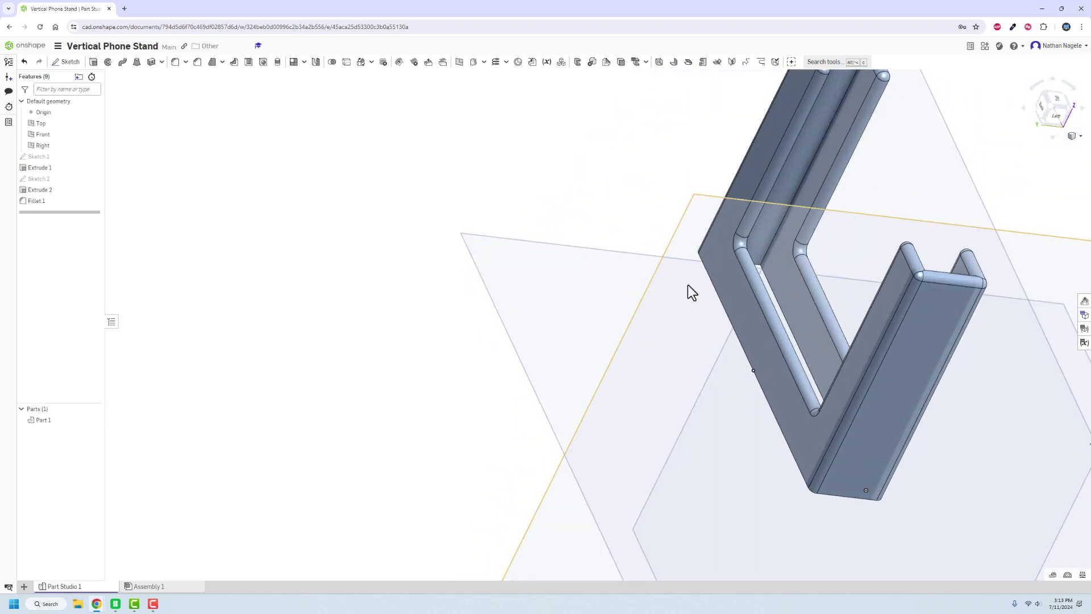
{"action": "right_click_drag", "start_coordinate": [281, 179], "coordinate": [476, 192]}
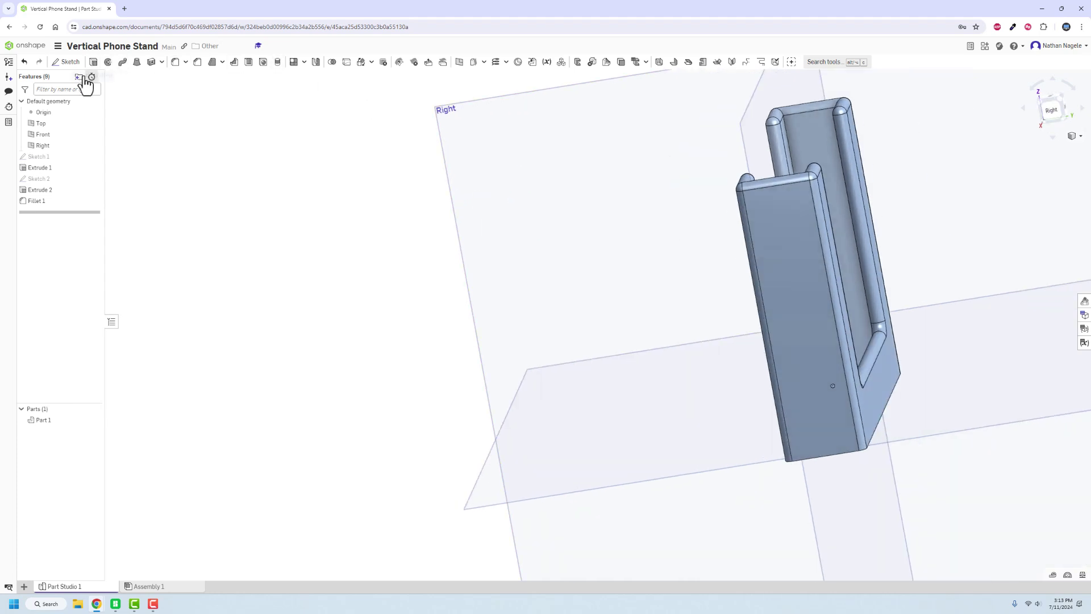
{"action": "left_click", "coordinate": [65, 62]}
{"action": "left_click", "coordinate": [811, 397]}
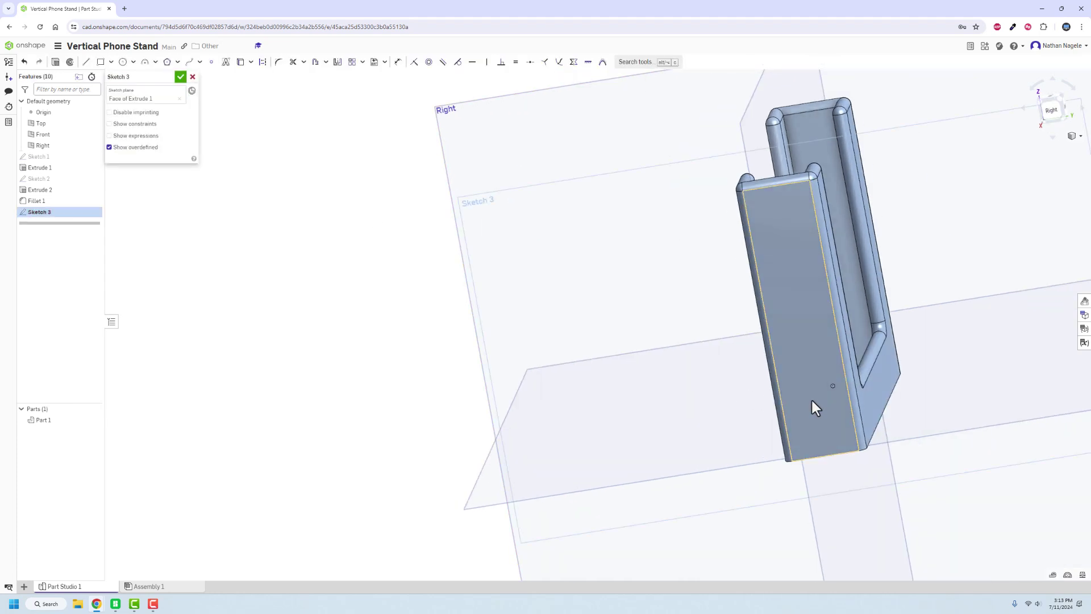
{"action": "left_click", "coordinate": [1048, 109]}
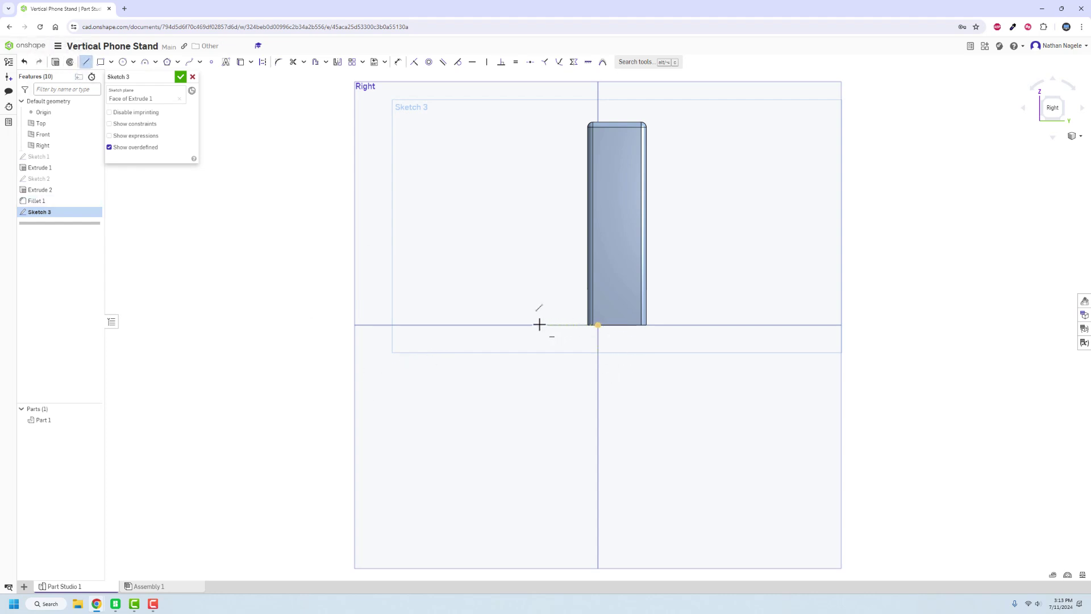
{"action": "left_click", "coordinate": [735, 324]}
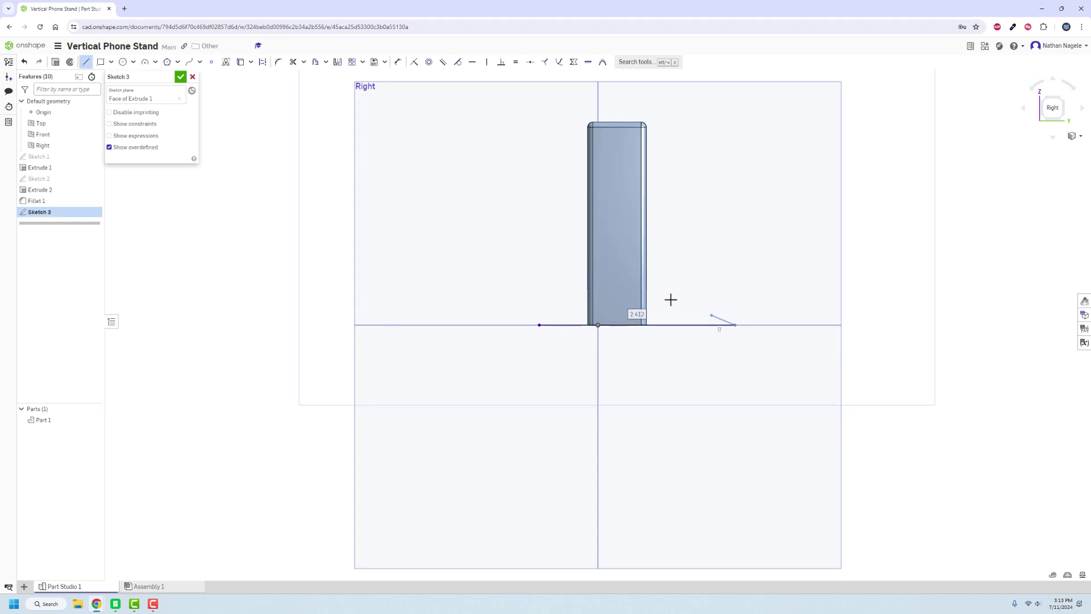
{"action": "left_click", "coordinate": [641, 277]}
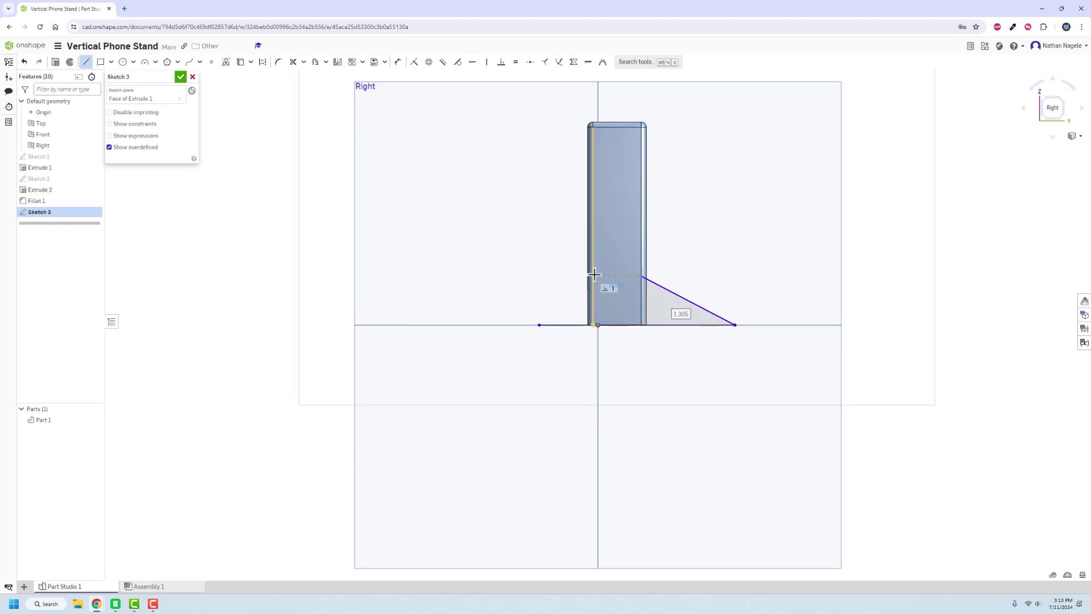
{"action": "left_click", "coordinate": [593, 276]}
{"action": "left_click", "coordinate": [539, 324]}
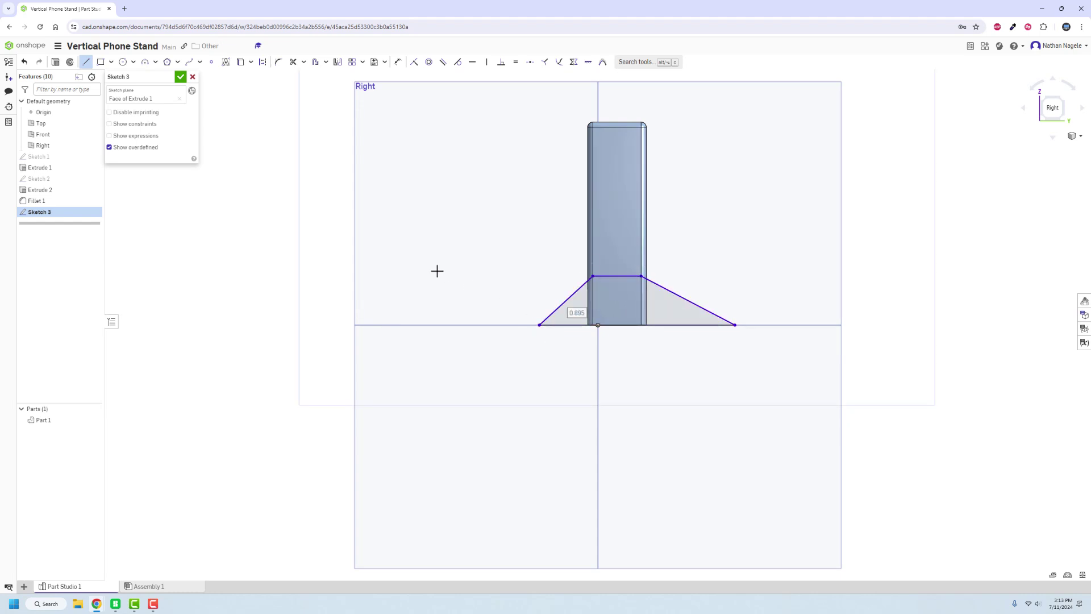
- Constrain the trapezoid's two slanted sides equal and dimension its base to 2 in
{"action": "key", "text": "e"}
{"action": "left_click", "coordinate": [680, 295]}
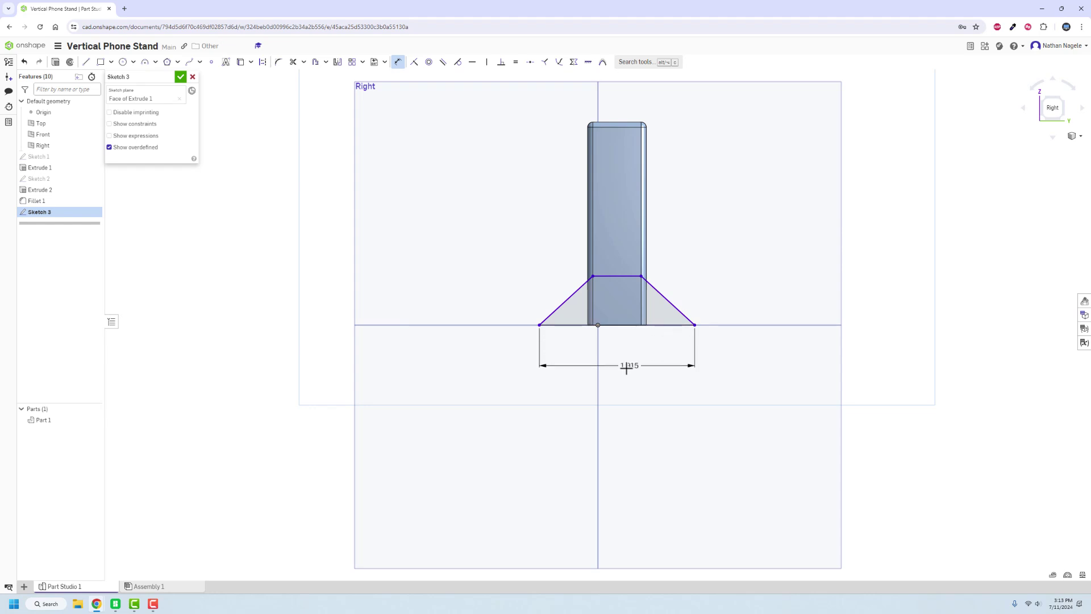
{"action": "left_click", "coordinate": [626, 368]}
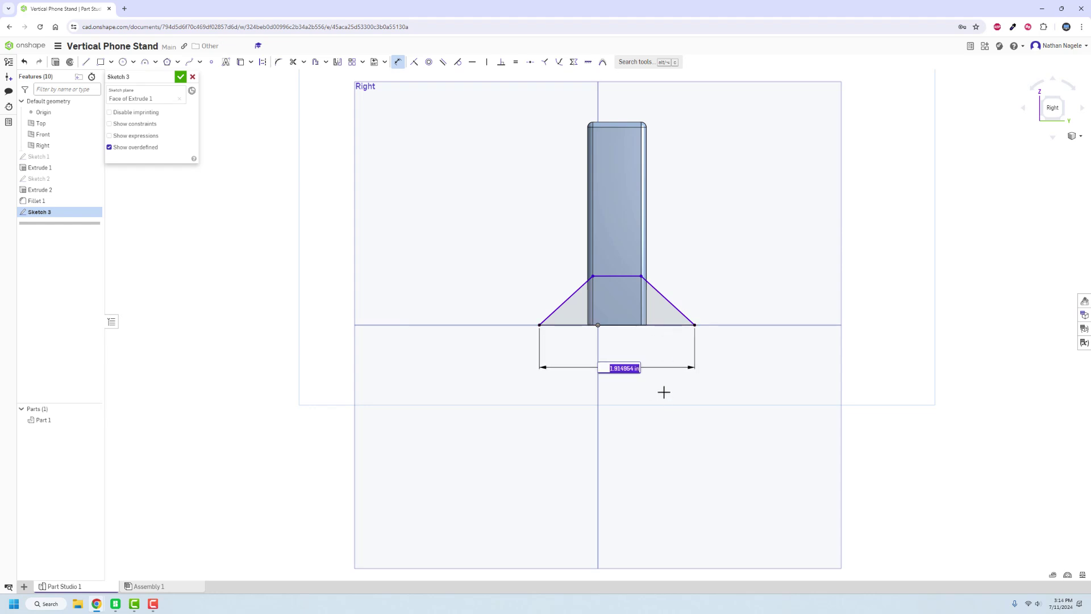
{"action": "type", "text": "2"}
{"action": "key", "text": "Return"}
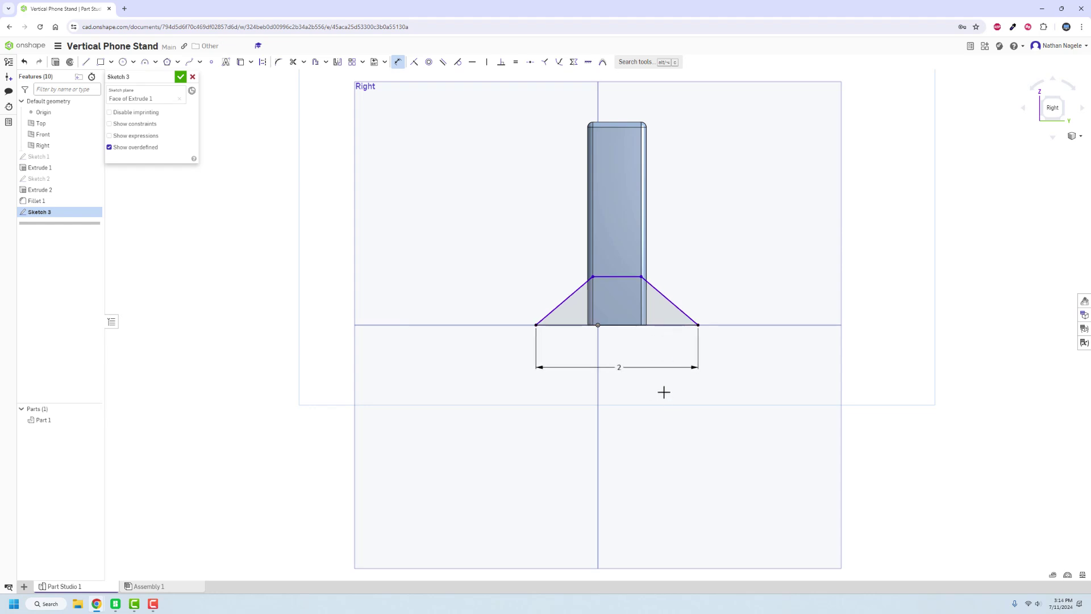
- Dimension the height between the trapezoid's base and upper side to 1 in and finish the sketch
{"action": "left_click", "coordinate": [618, 326]}
{"action": "left_click", "coordinate": [739, 314]}
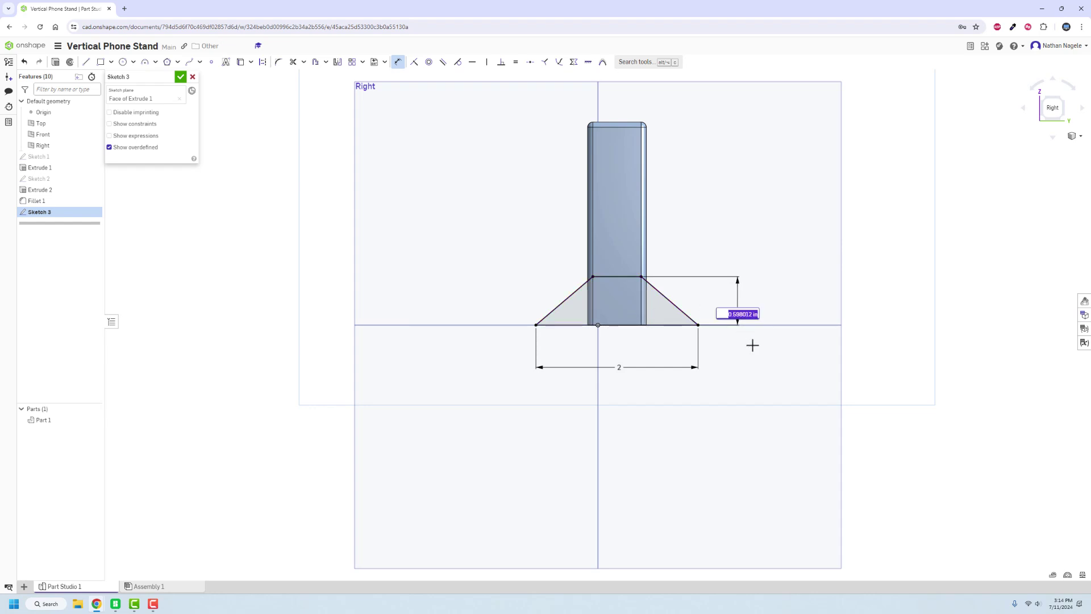
{"action": "mouse_move", "coordinate": [729, 348]}
{"action": "right_mouse_down"}
{"action": "mouse_move", "coordinate": [769, 326]}
{"action": "mouse_move", "coordinate": [714, 340]}
{"action": "mouse_move", "coordinate": [754, 336]}
{"action": "right_mouse_up"}
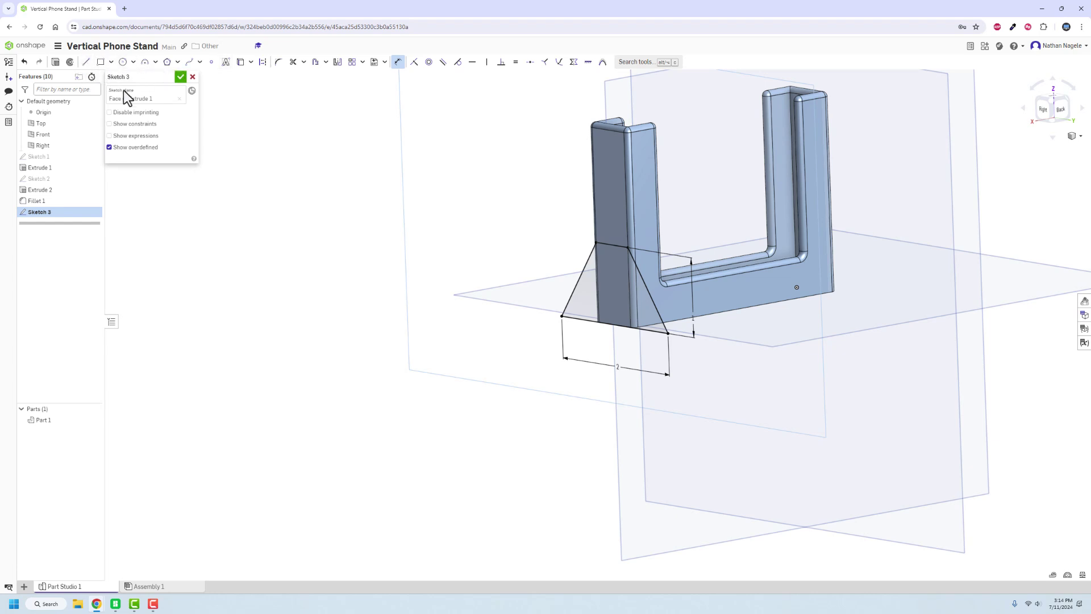
{"action": "left_click", "coordinate": [181, 76]}
- Extrude all three regions of the trapezoid sketch 0.25 in deep, adding them to the holder as a foot
{"action": "left_click", "coordinate": [94, 63]}
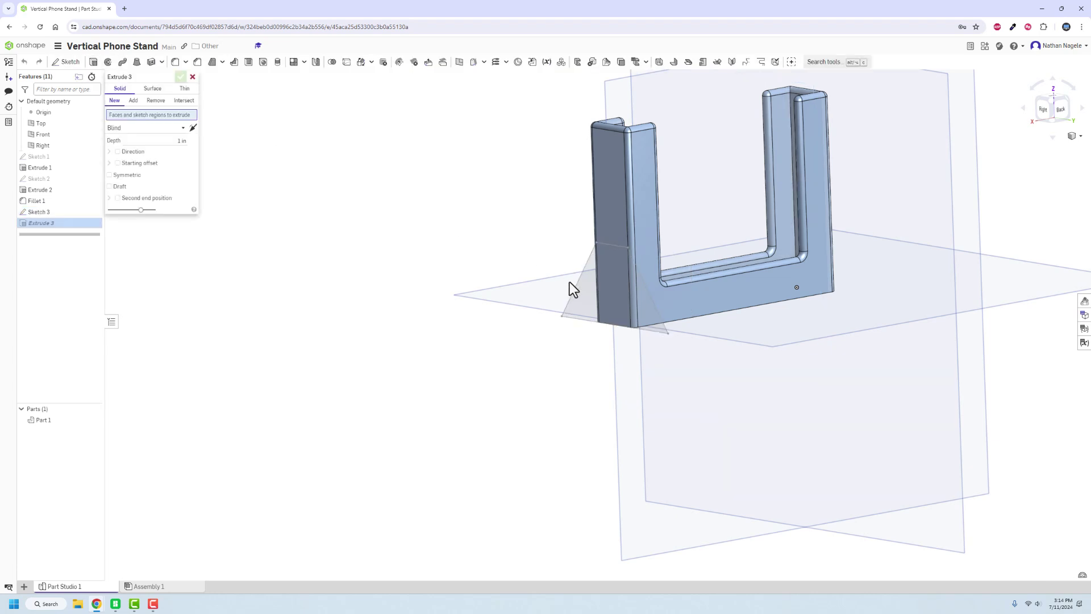
{"action": "left_click", "coordinate": [589, 302]}
{"action": "left_click", "coordinate": [645, 310]}
{"action": "left_click", "coordinate": [643, 300]}
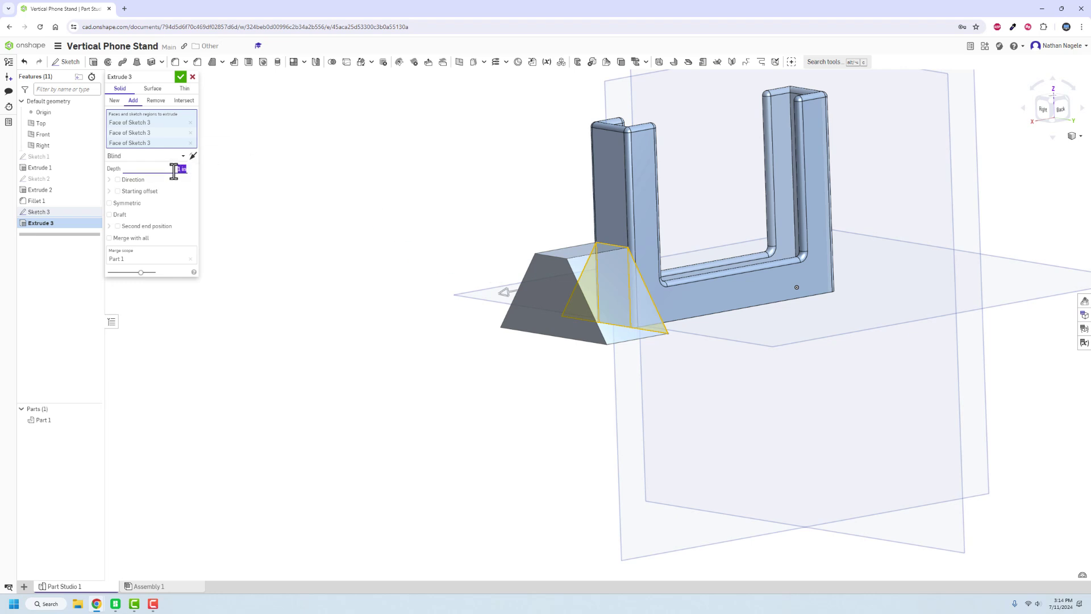
{"action": "left_click", "coordinate": [173, 168]}
{"action": "type", "text": "0.25"}
{"action": "key", "text": "Return"}
{"action": "right_click_drag", "start_coordinate": [426, 195], "coordinate": [382, 162]}
{"action": "left_click", "coordinate": [180, 77]}
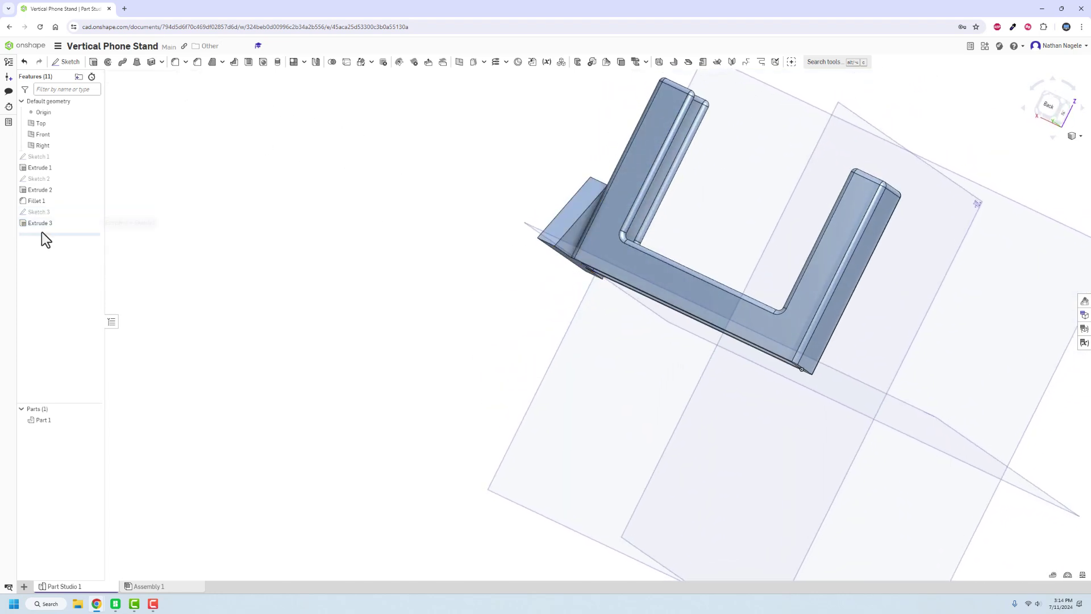
- Delete the Fillet 1 feature from the model
{"action": "left_click", "coordinate": [42, 200]}
{"action": "key", "text": "Delete"}
{"action": "right_click_drag", "start_coordinate": [226, 212], "coordinate": [304, 221]}
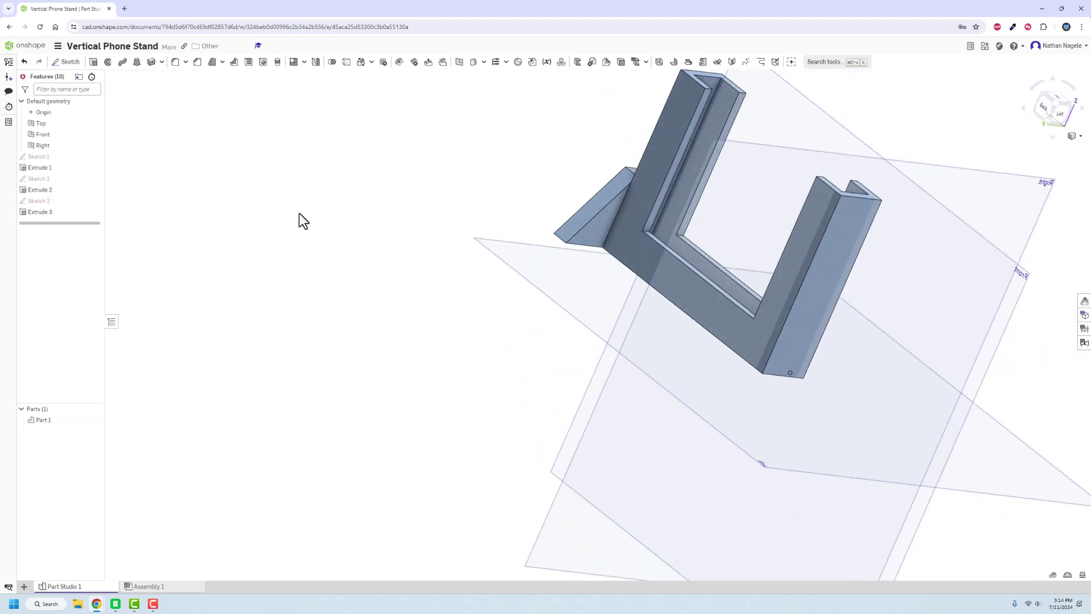
{"action": "middle_click_drag", "start_coordinate": [441, 209], "coordinate": [237, 187]}
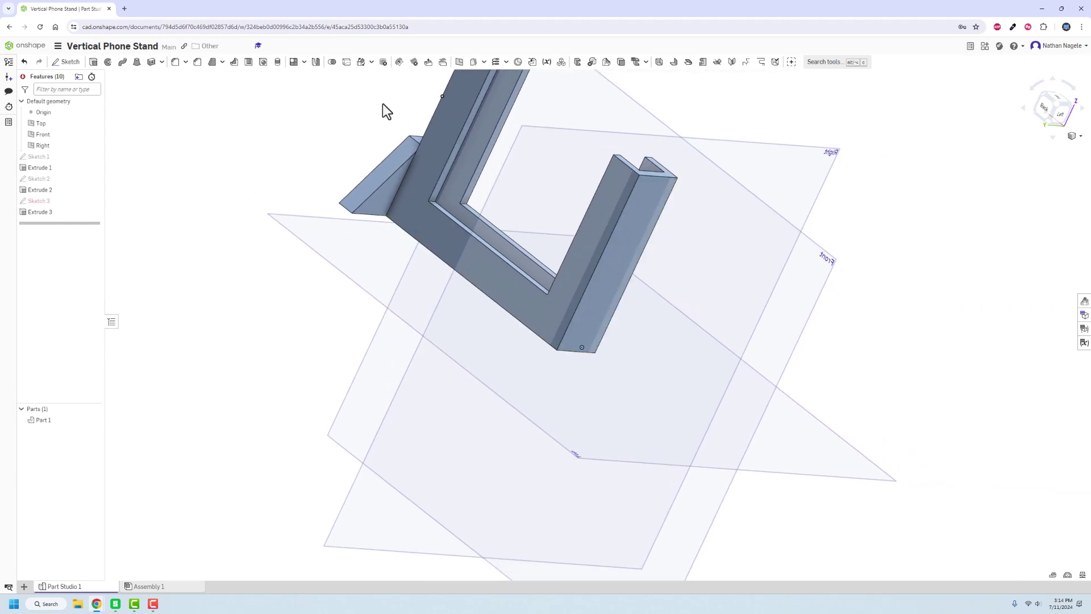
- Sketch a trapezoid on the holder's left outer side face, following the outline of the existing foot behind it
{"action": "left_click", "coordinate": [578, 172]}
{"action": "key", "text": "n"}
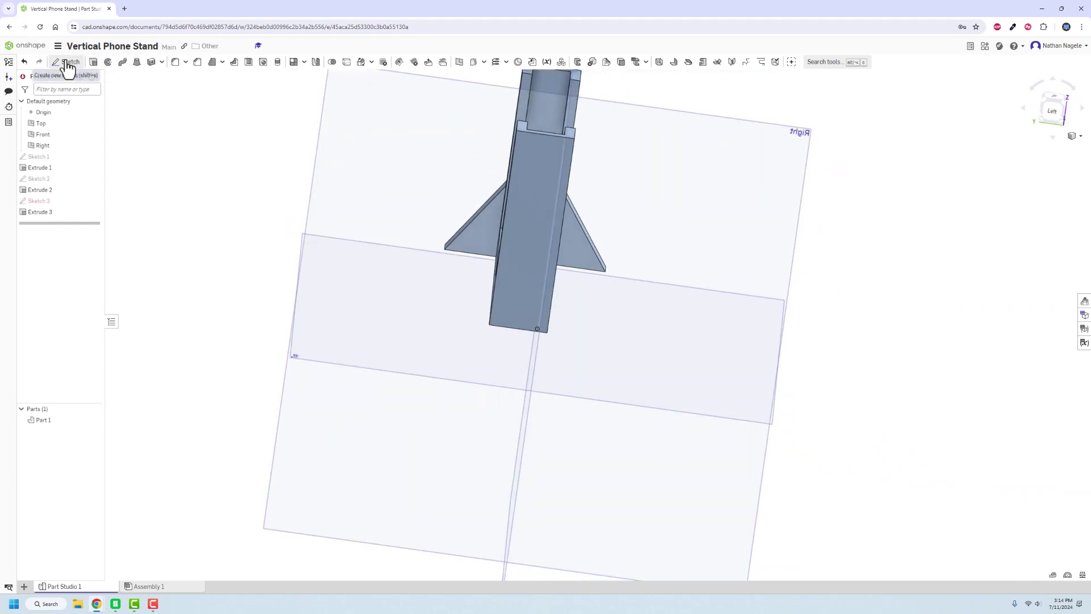
{"action": "left_click", "coordinate": [64, 63]}
{"action": "left_click", "coordinate": [539, 287]}
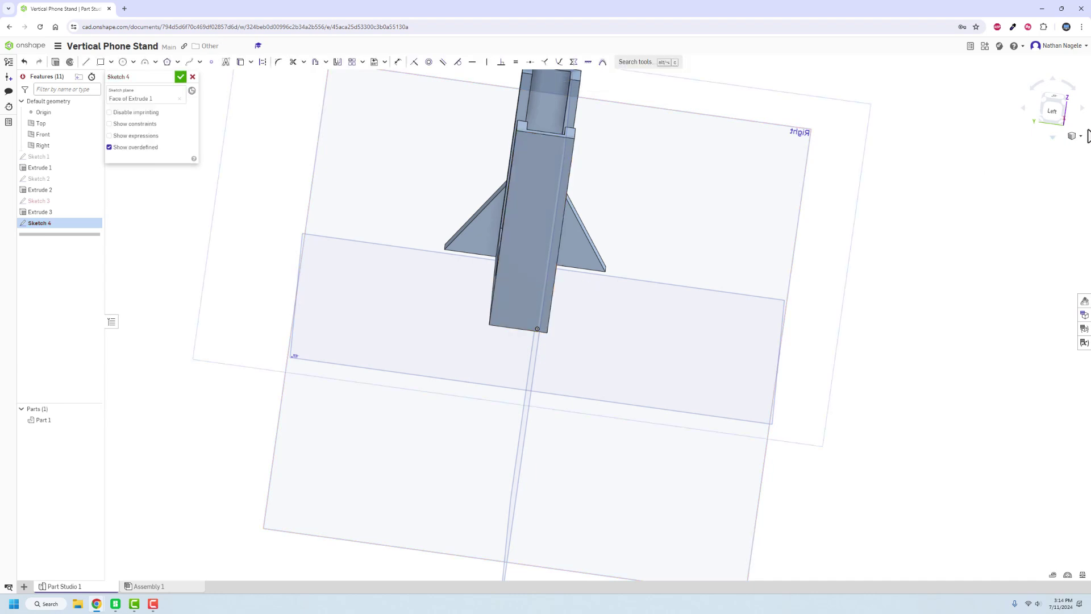
{"action": "left_click", "coordinate": [1058, 117]}
{"action": "key", "text": "l"}
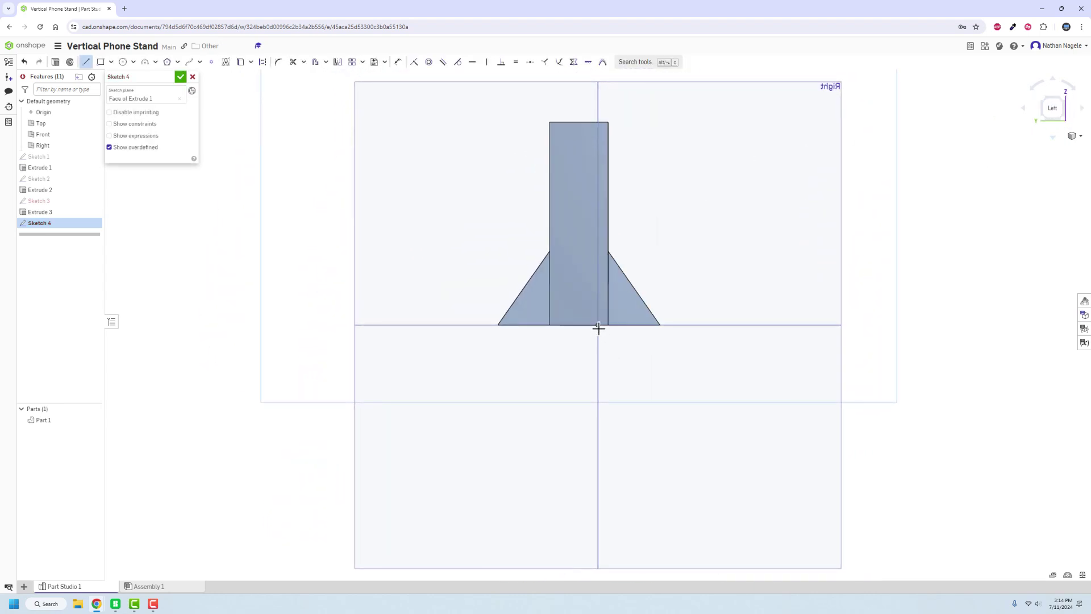
{"action": "left_click", "coordinate": [497, 325]}
{"action": "left_click", "coordinate": [550, 251]}
{"action": "left_click", "coordinate": [609, 250]}
{"action": "left_click", "coordinate": [662, 325]}
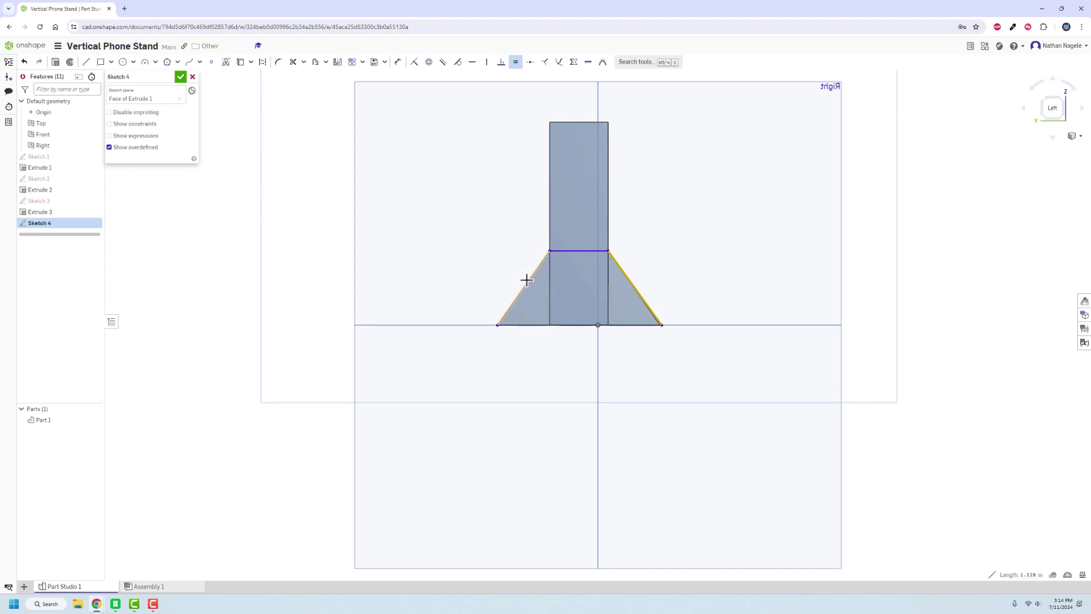
- Make the left-face trapezoid's slanted sides equal and set its base width to 2 in
{"action": "left_click", "coordinate": [409, 258]}
{"action": "key", "text": "d"}
{"action": "left_click", "coordinate": [548, 340]}
{"action": "left_click", "coordinate": [574, 354]}
{"action": "type", "text": "2"}
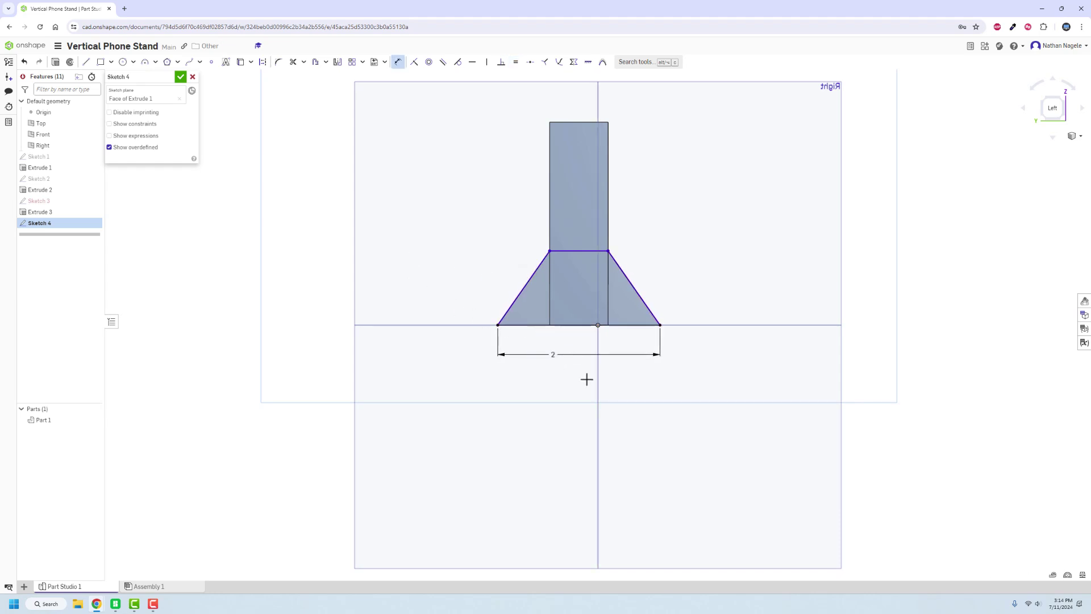
- Dimension the left-face trapezoid's height, from base to upper side, to 1 in
{"action": "left_click", "coordinate": [574, 325]}
{"action": "left_click", "coordinate": [591, 251]}
{"action": "type", "text": "1"}
{"action": "key", "text": "Return"}
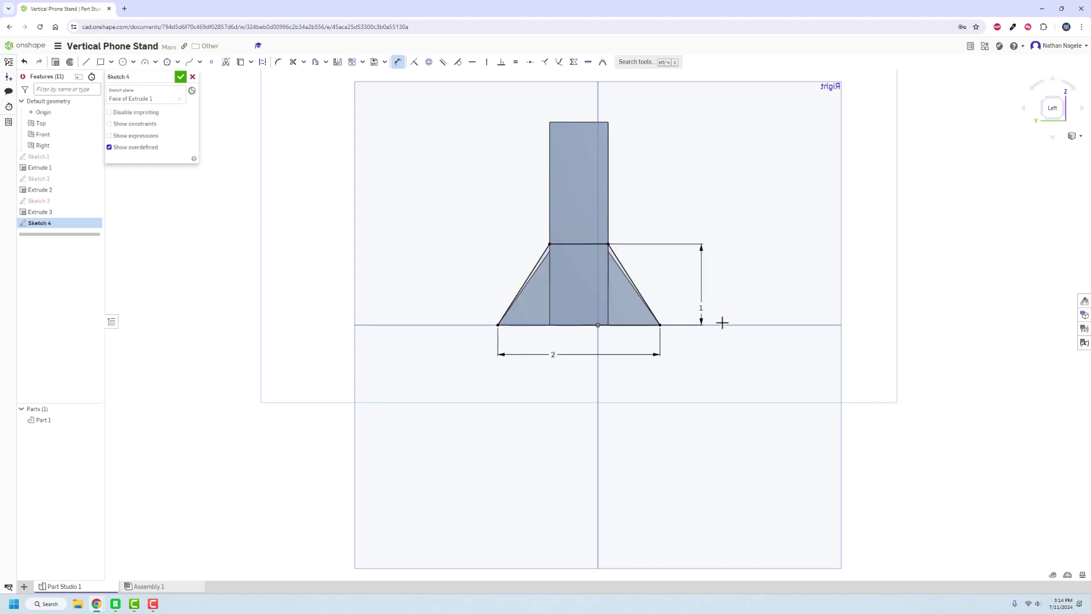
- Accept the left-face foot sketch, reopen Sketch 3 on the right face, and delete its trapezoid's height dimension
{"action": "right_click_drag", "start_coordinate": [264, 226], "coordinate": [414, 230]}
{"action": "left_click", "coordinate": [180, 76]}
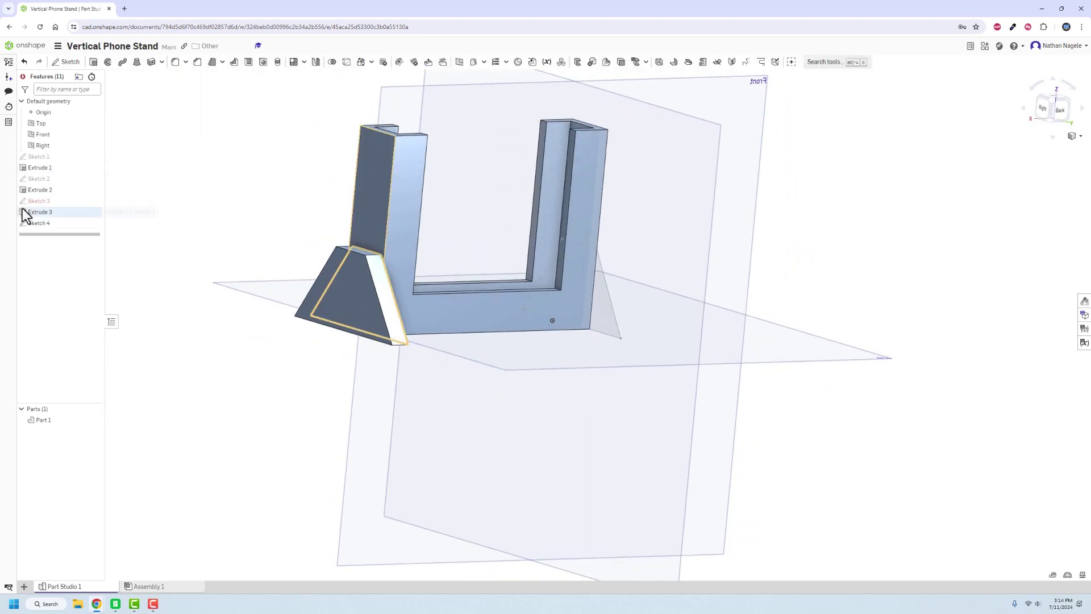
{"action": "right_click", "coordinate": [48, 203]}
{"action": "left_click", "coordinate": [62, 220]}
{"action": "right_click_drag", "start_coordinate": [167, 254], "coordinate": [301, 271]}
{"action": "key", "text": "n"}
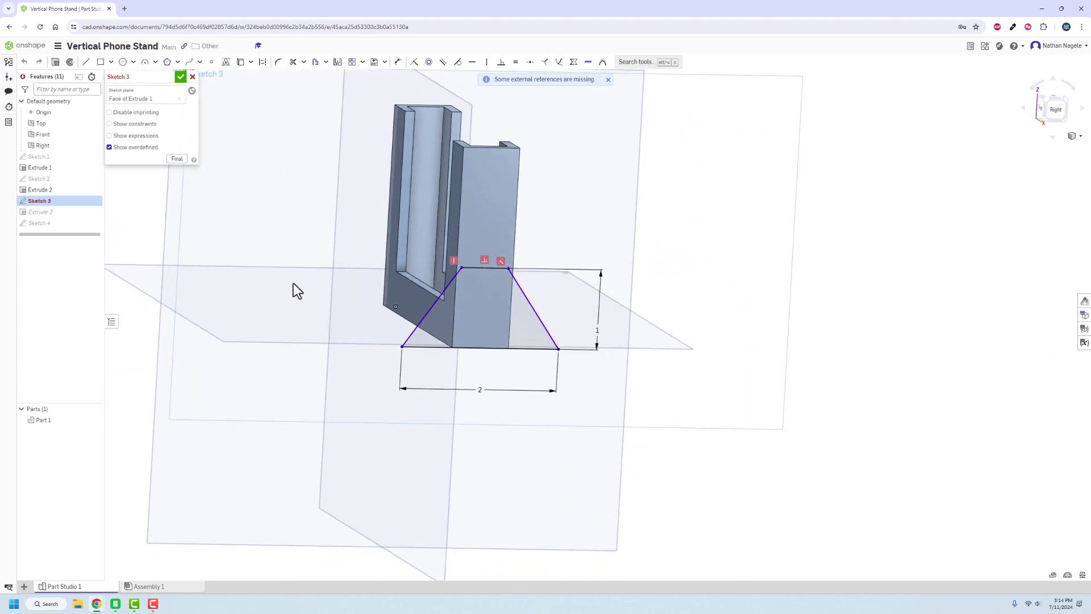
{"action": "left_click", "coordinate": [1051, 111]}
{"action": "left_click", "coordinate": [841, 372]}
{"action": "key", "text": "Delete"}
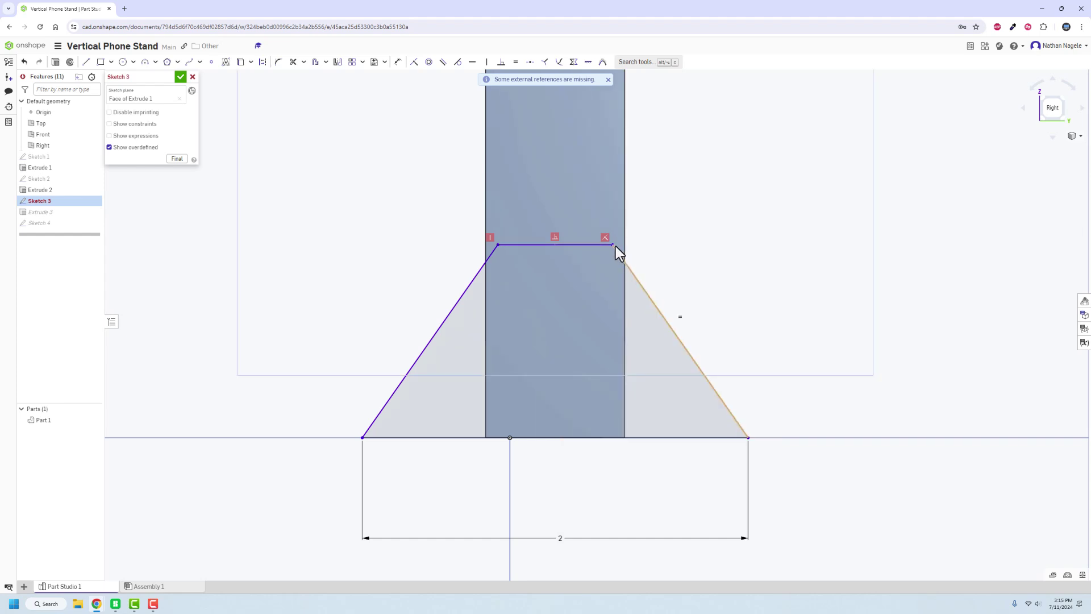
- Align the right-face trapezoid's upper corners with the holder's side edges, set its height to 1 in, and accept the sketch
{"action": "left_click_drag", "start_coordinate": [613, 246], "coordinate": [624, 253]}
{"action": "left_click_drag", "start_coordinate": [489, 257], "coordinate": [486, 250]}
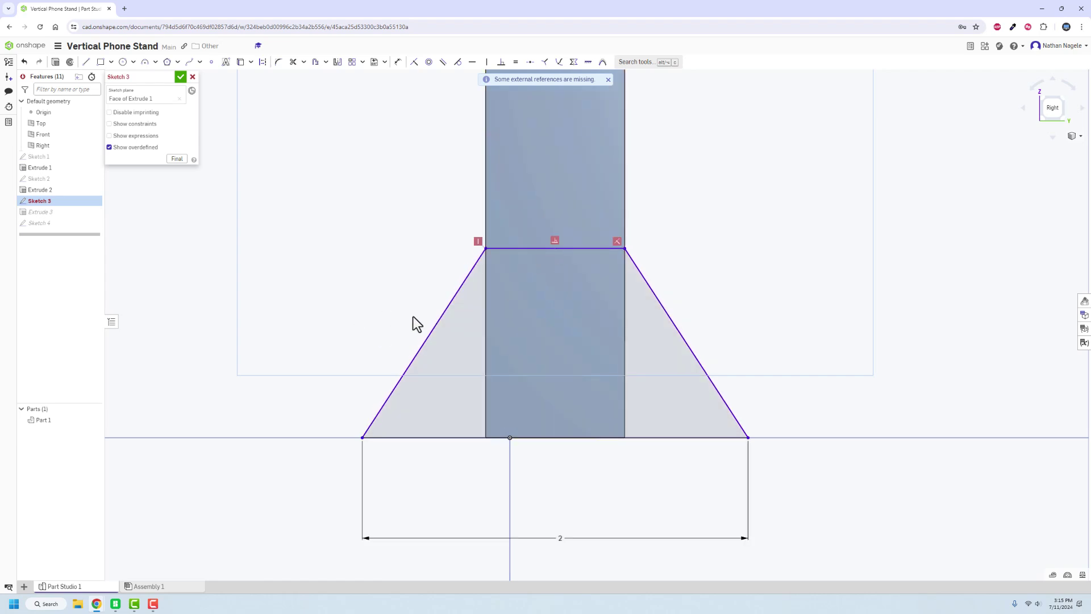
{"action": "key", "text": "d"}
{"action": "left_click", "coordinate": [574, 248]}
{"action": "left_click", "coordinate": [575, 438]}
{"action": "left_click", "coordinate": [648, 394]}
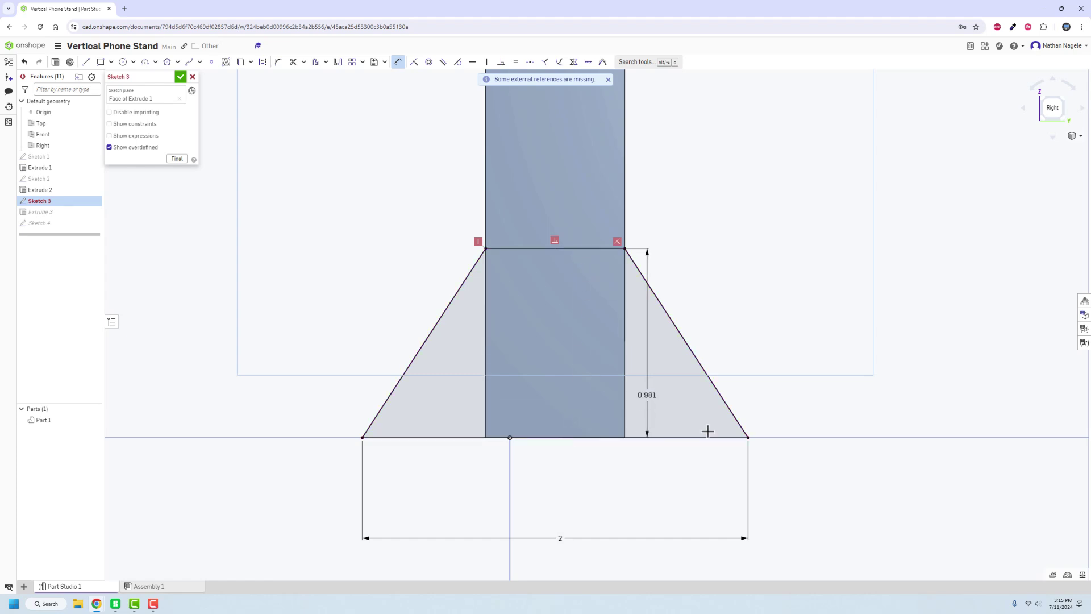
{"action": "type", "text": "1"}
{"action": "key", "text": "Return"}
{"action": "scroll", "coordinate": [453, 251], "scroll_direction": "up", "scroll_amount": 7}
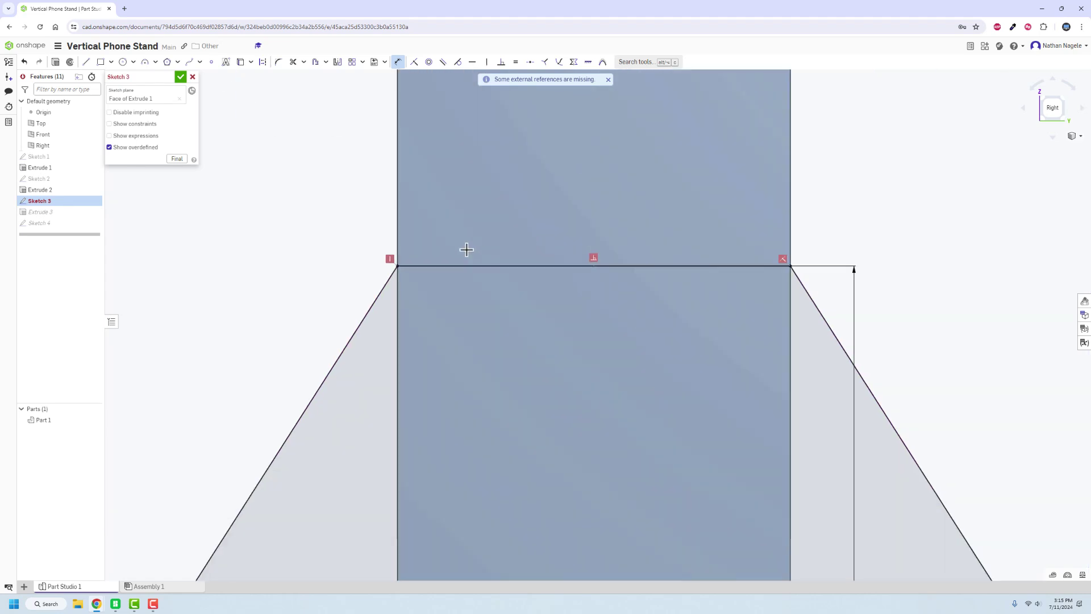
{"action": "scroll", "coordinate": [426, 261], "scroll_direction": "down", "scroll_amount": 3}
{"action": "scroll", "coordinate": [414, 261], "scroll_direction": "down", "scroll_amount": 2}
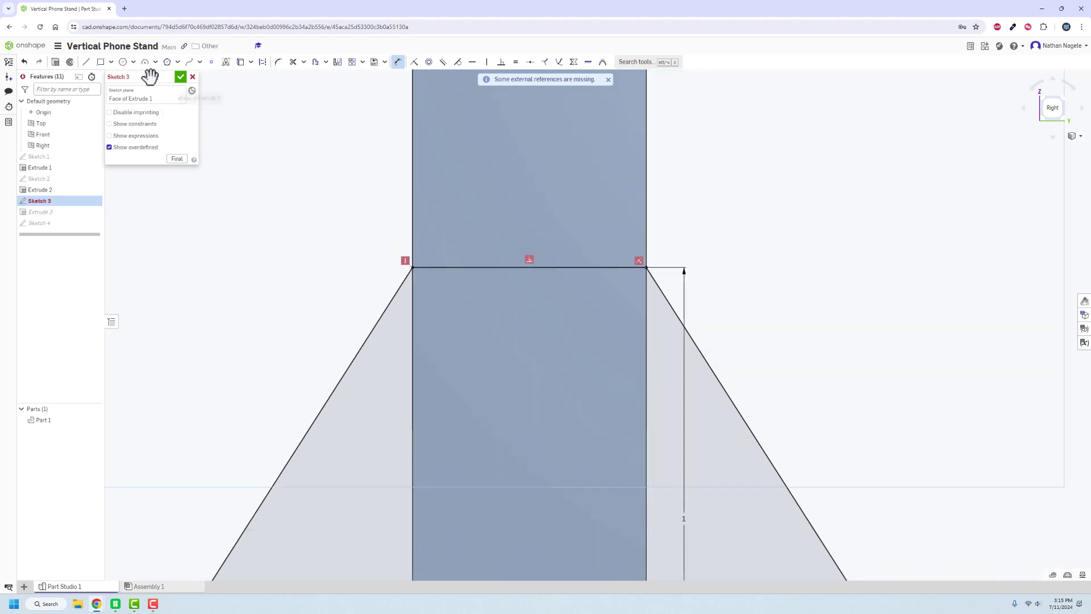
{"action": "left_click", "coordinate": [183, 80]}
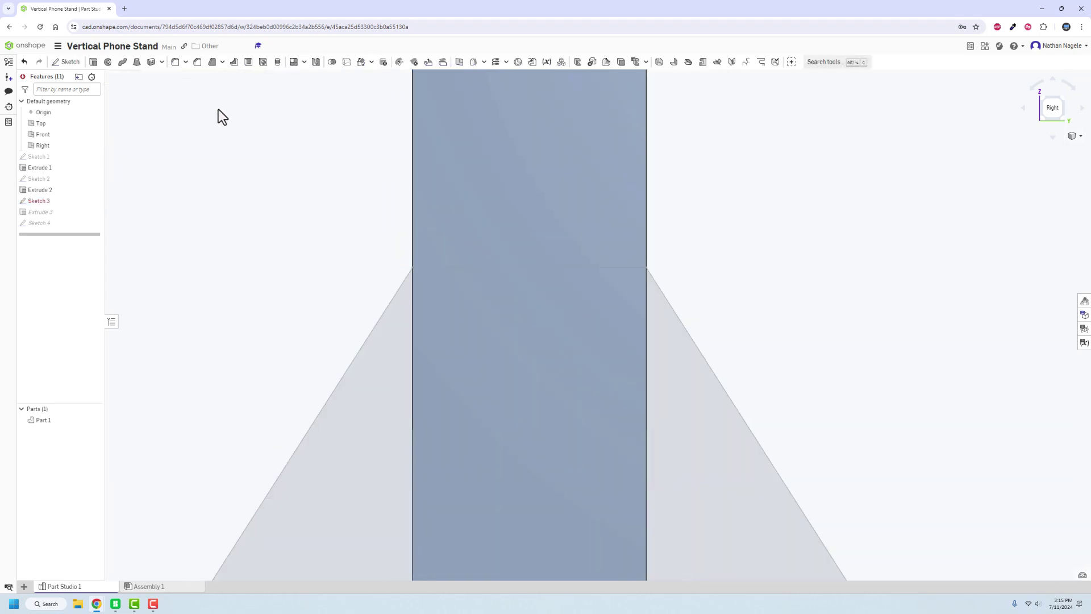
{"action": "scroll", "coordinate": [410, 264], "scroll_direction": "down", "scroll_amount": 3}
{"action": "mouse_move", "coordinate": [409, 263]}
{"action": "right_mouse_down"}
{"action": "mouse_move", "coordinate": [446, 288]}
{"action": "mouse_move", "coordinate": [398, 277]}
{"action": "right_mouse_up"}
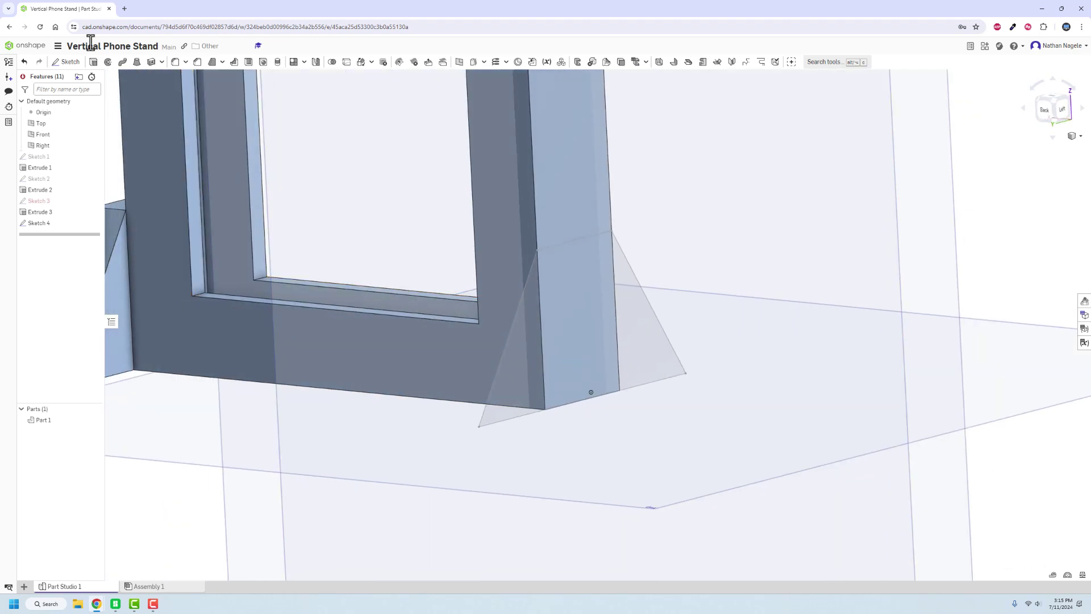
{"action": "left_click", "coordinate": [66, 62]}
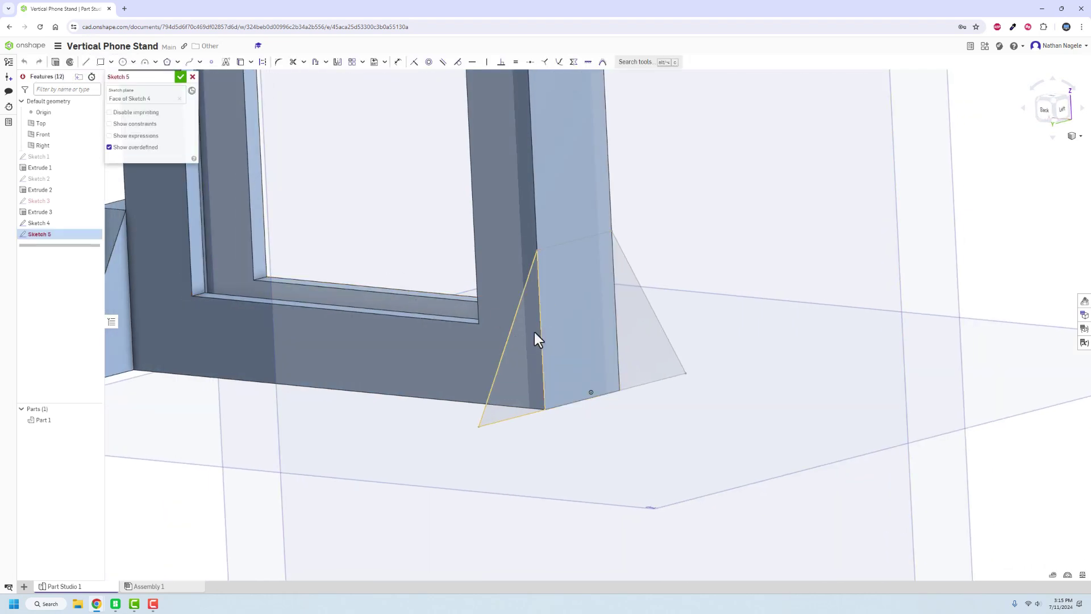
{"action": "left_click", "coordinate": [626, 315]}
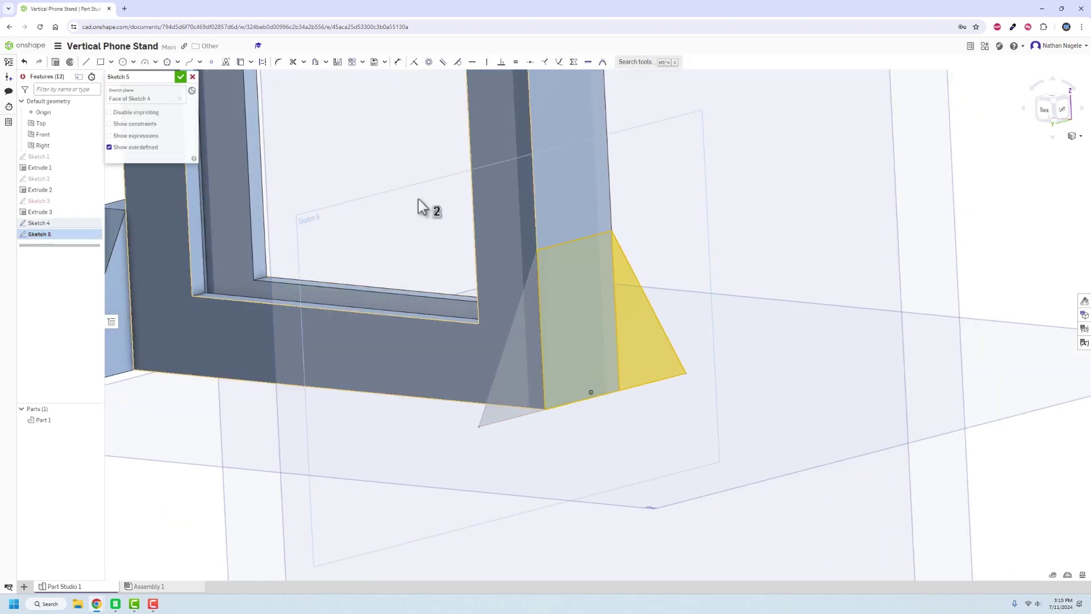
{"action": "left_click", "coordinate": [191, 76]}
- Extrude all three regions of the left-face trapezoid outward, adding the foot to the holder
{"action": "left_click", "coordinate": [94, 61]}
{"action": "left_click", "coordinate": [623, 325]}
{"action": "left_click", "coordinate": [580, 315]}
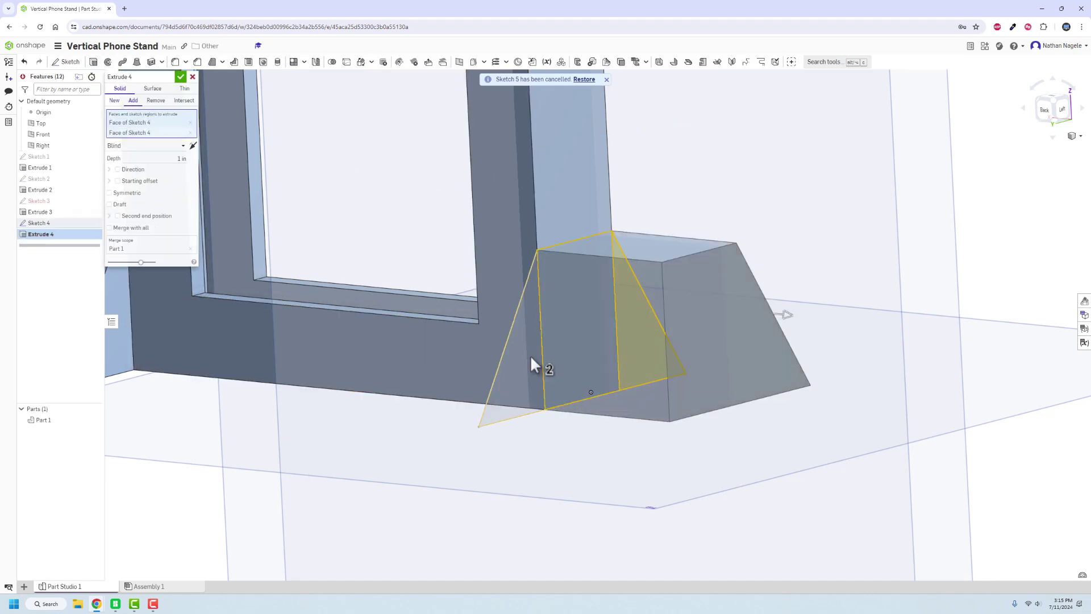
{"action": "left_click", "coordinate": [527, 355]}
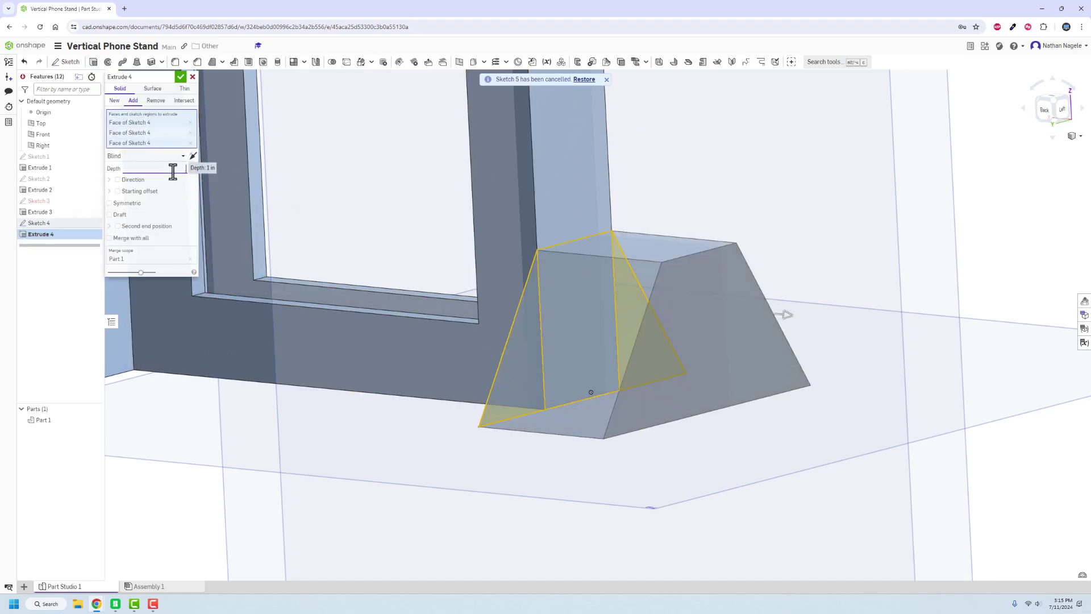
{"action": "left_click", "coordinate": [181, 77]}
- Start a 0.063 in radius fillet on the narrow faces along both sides and the bottom of the U-shaped opening
{"action": "scroll", "coordinate": [355, 247], "scroll_direction": "up", "scroll_amount": 1}
{"action": "scroll", "coordinate": [354, 247], "scroll_direction": "down", "scroll_amount": 5}
{"action": "right_click_drag", "start_coordinate": [404, 264], "coordinate": [350, 216]}
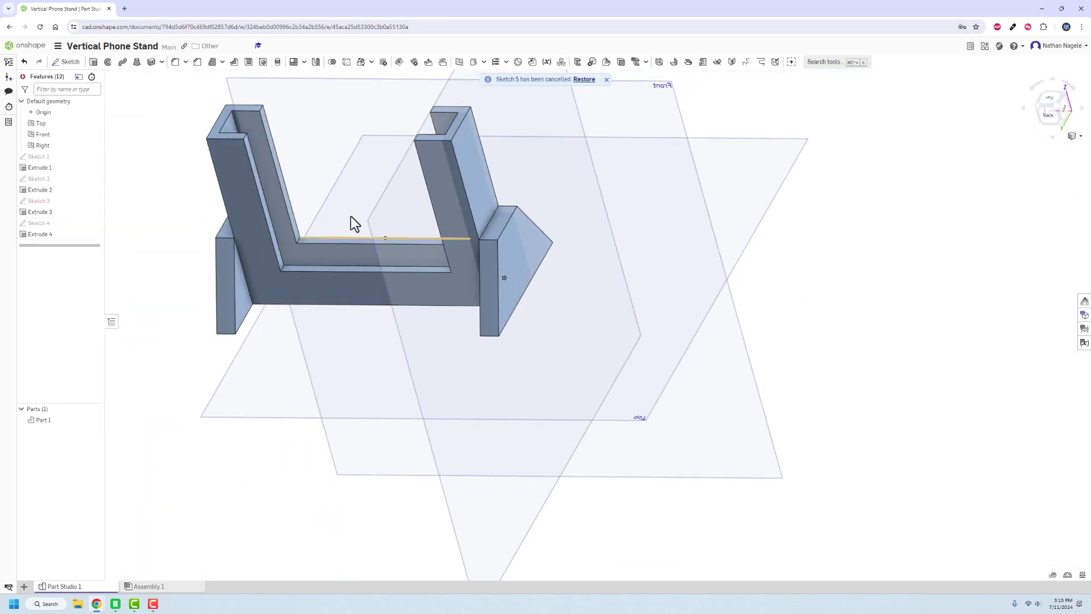
{"action": "left_click", "coordinate": [174, 64]}
{"action": "scroll", "coordinate": [264, 195], "scroll_direction": "up", "scroll_amount": 3}
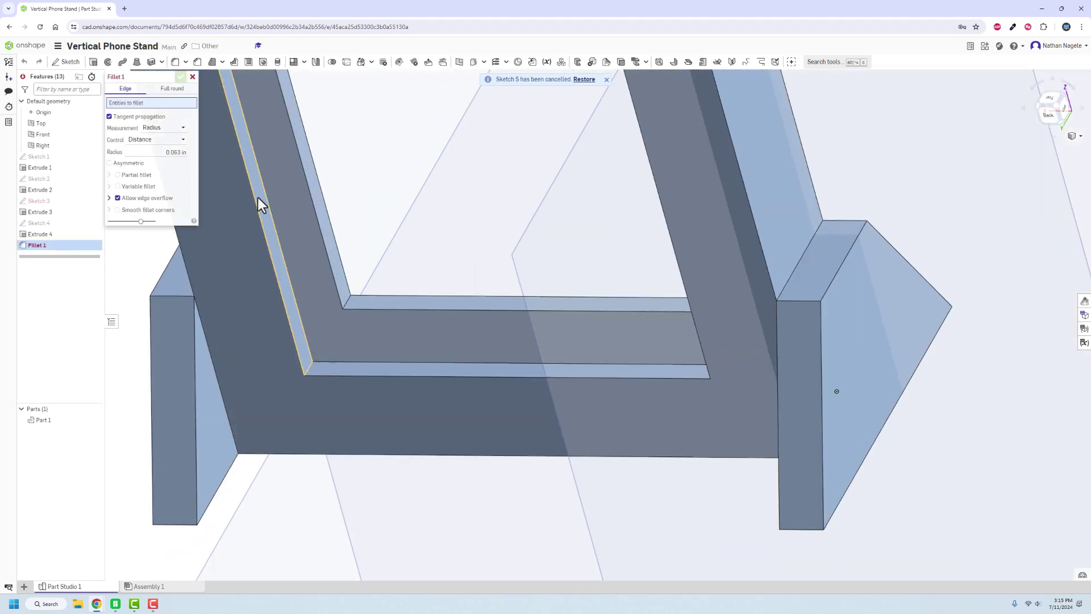
{"action": "left_click", "coordinate": [258, 197]}
{"action": "left_click", "coordinate": [311, 169]}
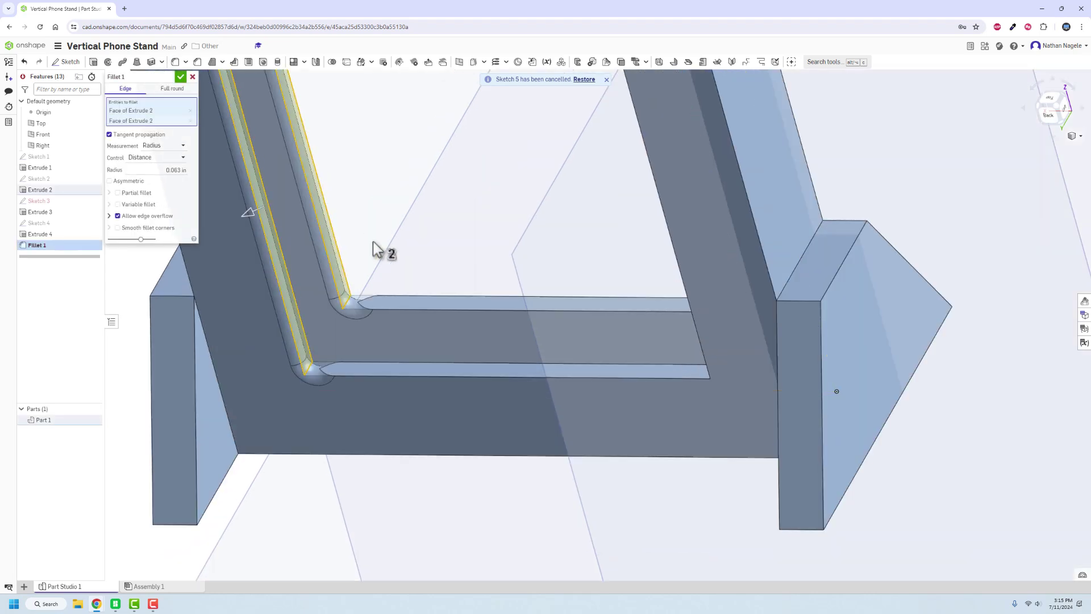
{"action": "left_click", "coordinate": [431, 302]}
{"action": "left_click", "coordinate": [423, 371]}
{"action": "right_click_drag", "start_coordinate": [393, 297], "coordinate": [508, 296]}
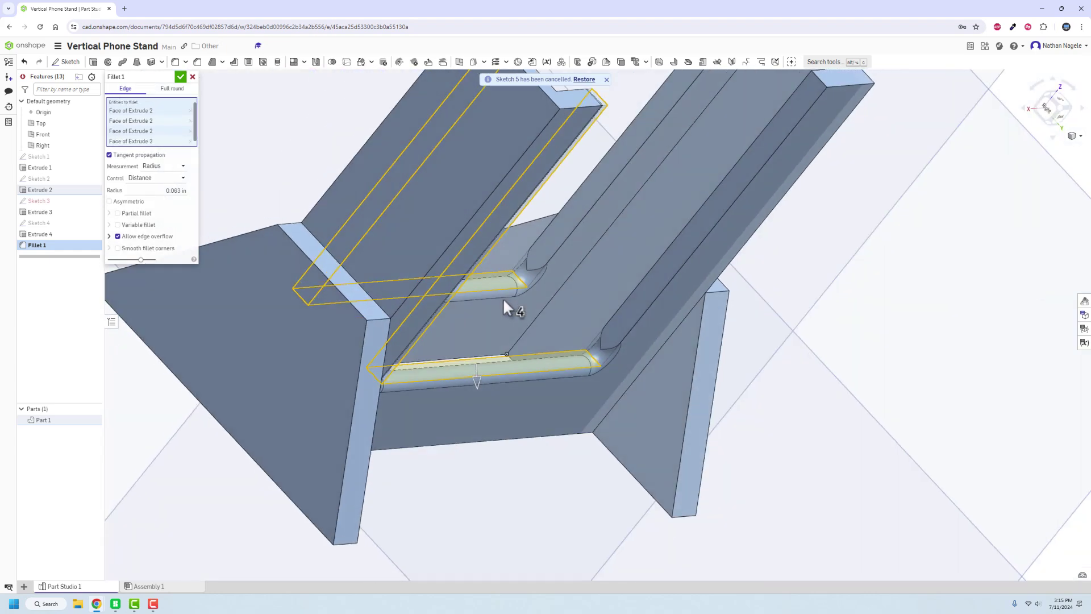
{"action": "scroll", "coordinate": [508, 297], "scroll_direction": "down", "scroll_amount": 5}
{"action": "left_click", "coordinate": [663, 218]}
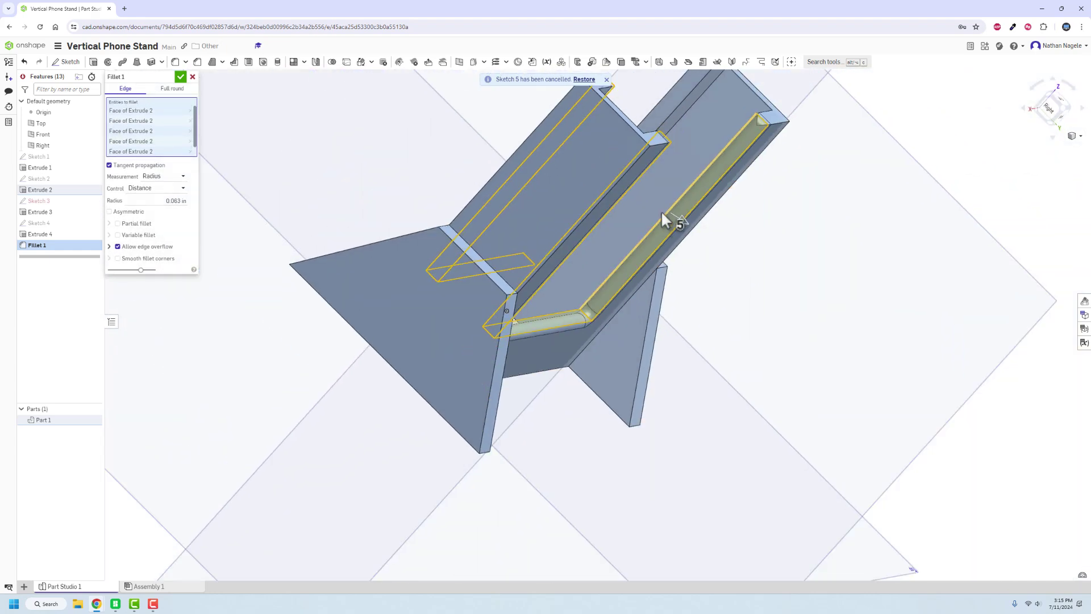
{"action": "left_click", "coordinate": [673, 97]}
- Include the top end faces of both uprights in the opening's fillet and apply it
{"action": "right_click_drag", "start_coordinate": [674, 97], "coordinate": [484, 263]}
{"action": "left_click", "coordinate": [415, 297]}
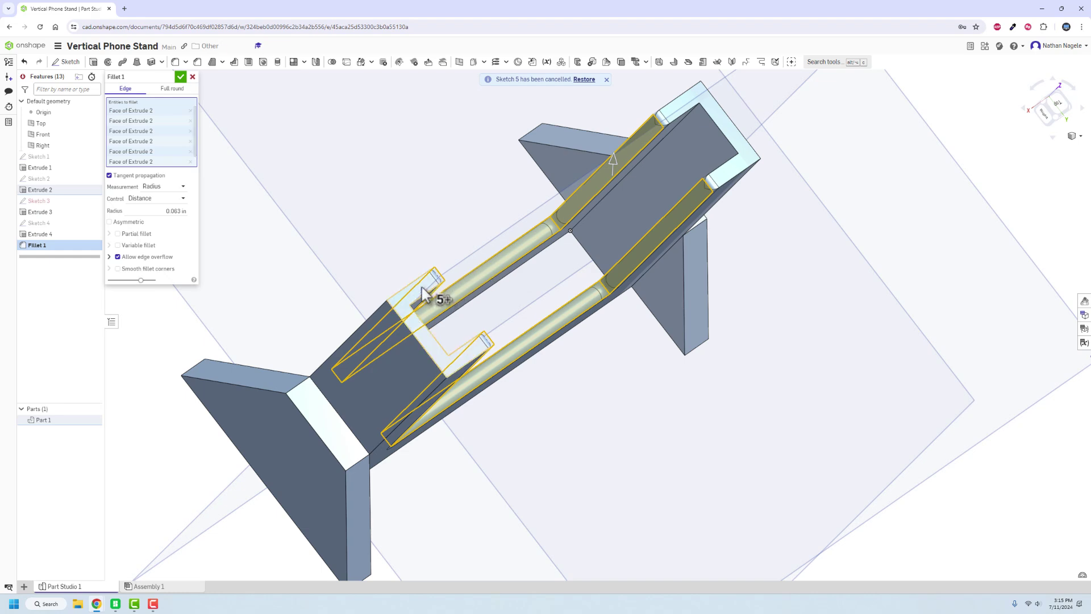
{"action": "left_click", "coordinate": [689, 103]}
{"action": "right_click_drag", "start_coordinate": [652, 277], "coordinate": [319, 168]}
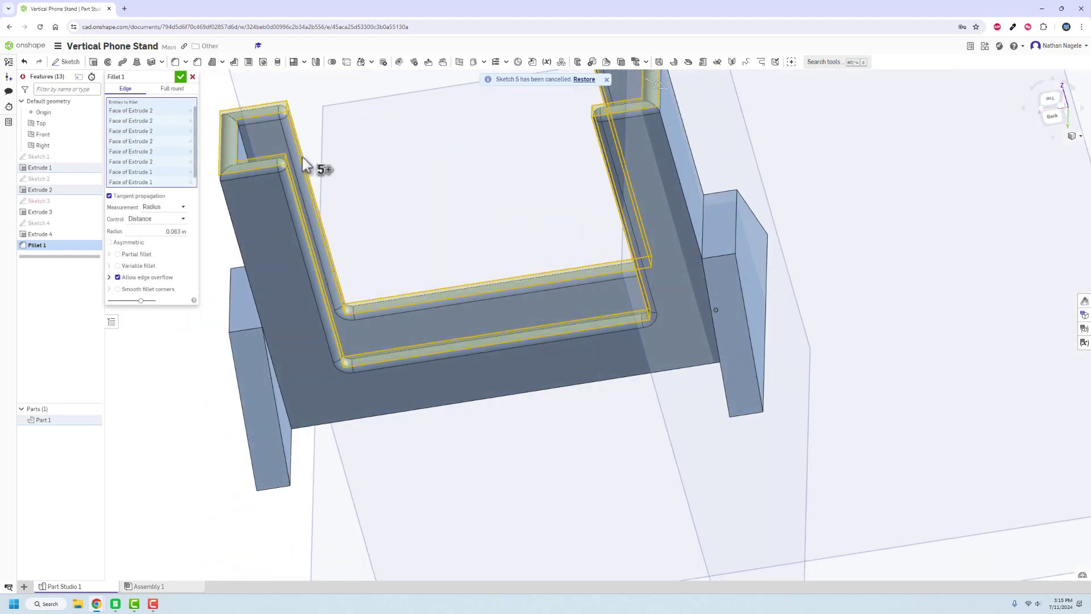
{"action": "left_click", "coordinate": [175, 79]}
{"action": "left_click", "coordinate": [197, 61]}
{"action": "left_click", "coordinate": [278, 373]}
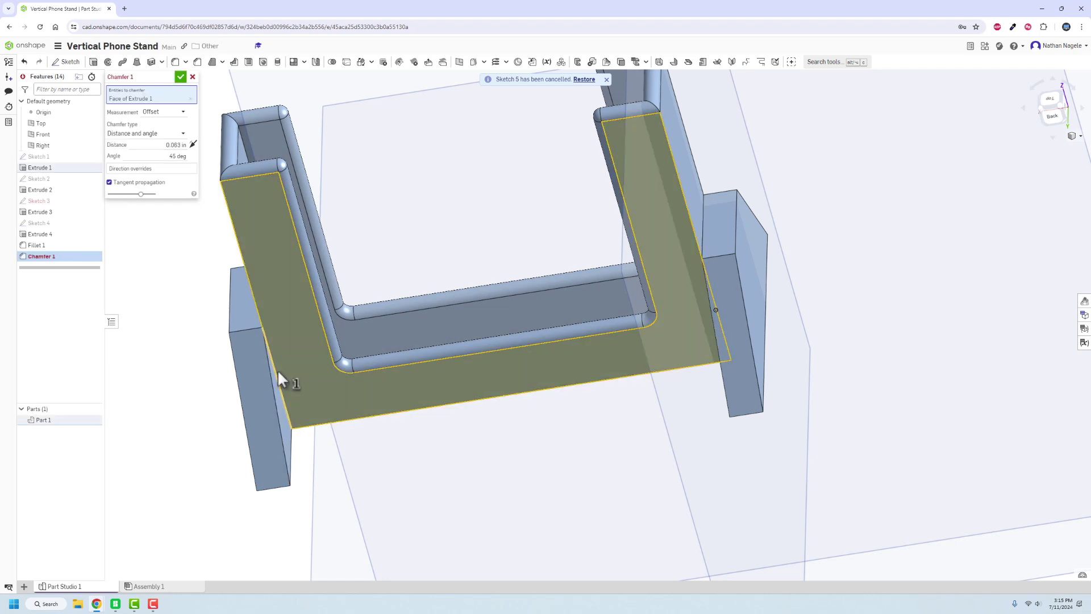
{"action": "left_click", "coordinate": [193, 76]}
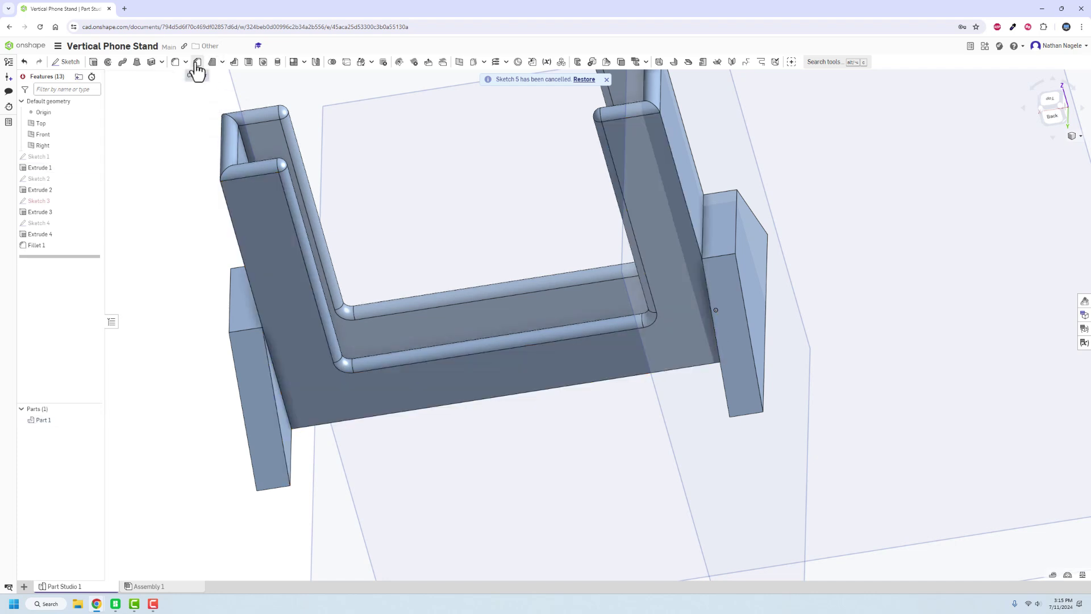
- Start a 0.063 in fillet on the four vertical edges where the feet meet the holder's front and back faces
{"action": "key", "text": "shift+f"}
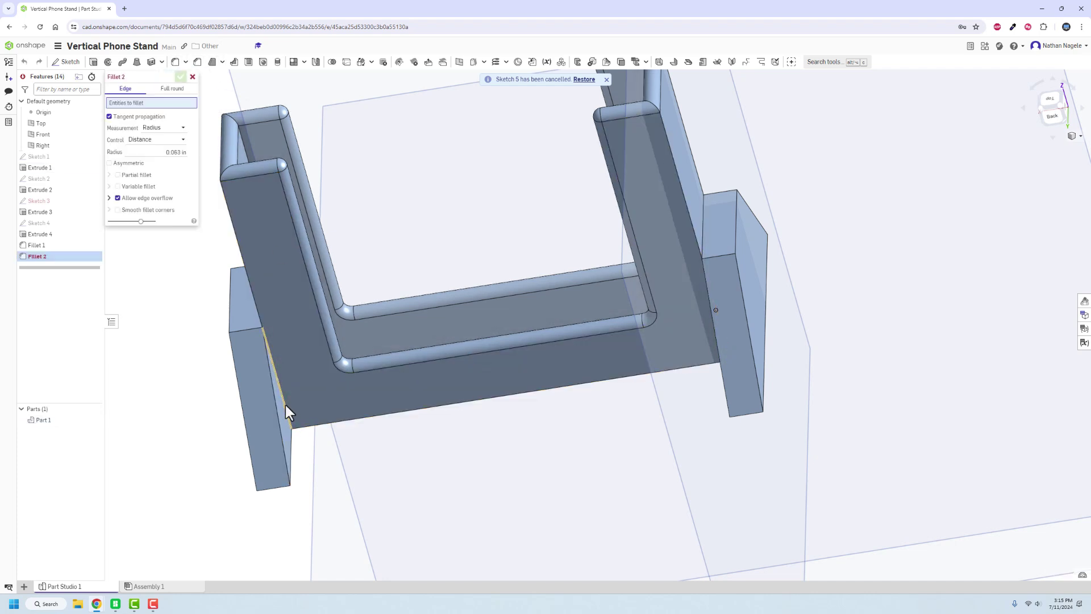
{"action": "left_click", "coordinate": [285, 404]}
{"action": "right_click_drag", "start_coordinate": [654, 326], "coordinate": [687, 329]}
{"action": "left_click", "coordinate": [722, 307]}
{"action": "right_click_drag", "start_coordinate": [441, 335], "coordinate": [526, 343]}
{"action": "left_click", "coordinate": [525, 339]}
{"action": "right_click_drag", "start_coordinate": [441, 365], "coordinate": [365, 377]}
{"action": "left_click", "coordinate": [191, 301]}
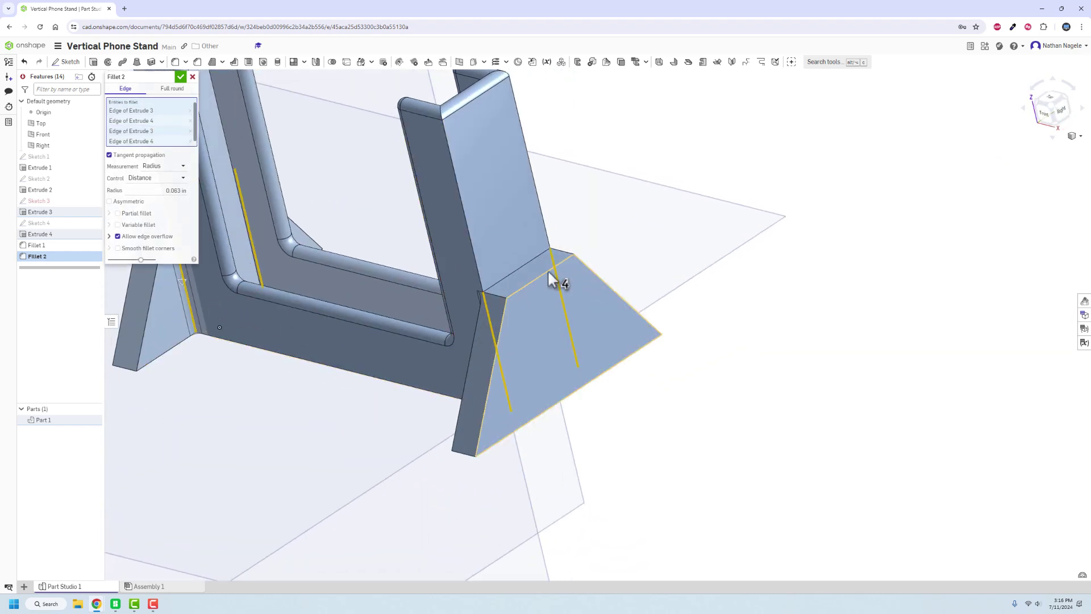
- Add the edges where both feet's top faces meet the uprights to the fillet, remove the failing selection, and apply it
{"action": "mouse_move", "coordinate": [506, 283]}
{"action": "right_mouse_down"}
{"action": "mouse_move", "coordinate": [585, 271]}
{"action": "mouse_move", "coordinate": [511, 297]}
{"action": "mouse_move", "coordinate": [504, 276]}
{"action": "right_mouse_up"}
{"action": "left_click", "coordinate": [505, 276]}
{"action": "left_click", "coordinate": [507, 300]}
{"action": "left_click", "coordinate": [501, 302]}
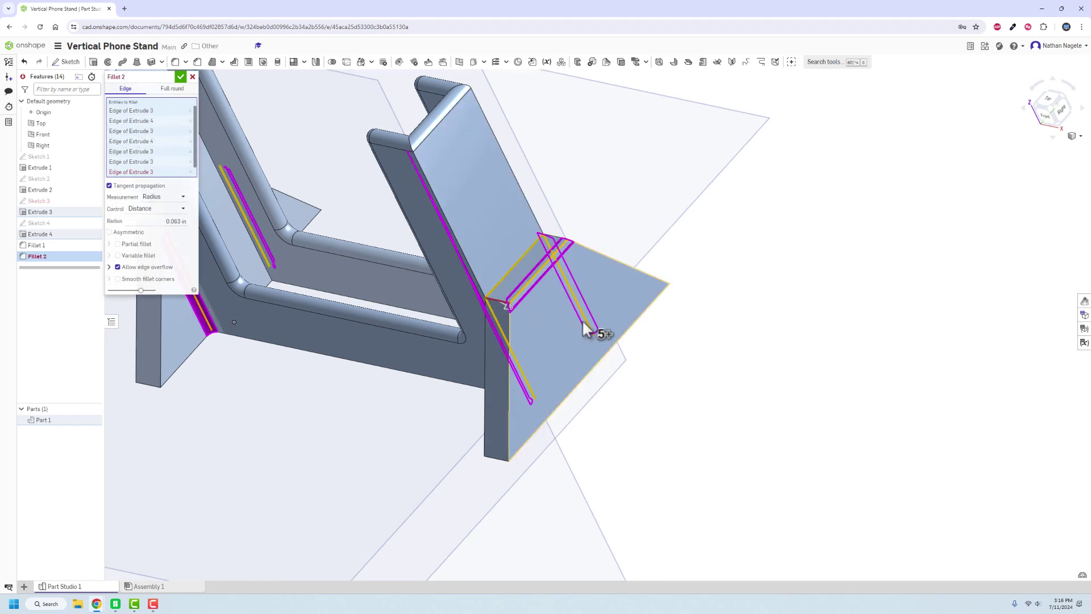
{"action": "left_click", "coordinate": [190, 173]}
{"action": "right_click_drag", "start_coordinate": [341, 219], "coordinate": [764, 408]}
{"action": "left_click", "coordinate": [862, 416]}
{"action": "left_click", "coordinate": [180, 78]}
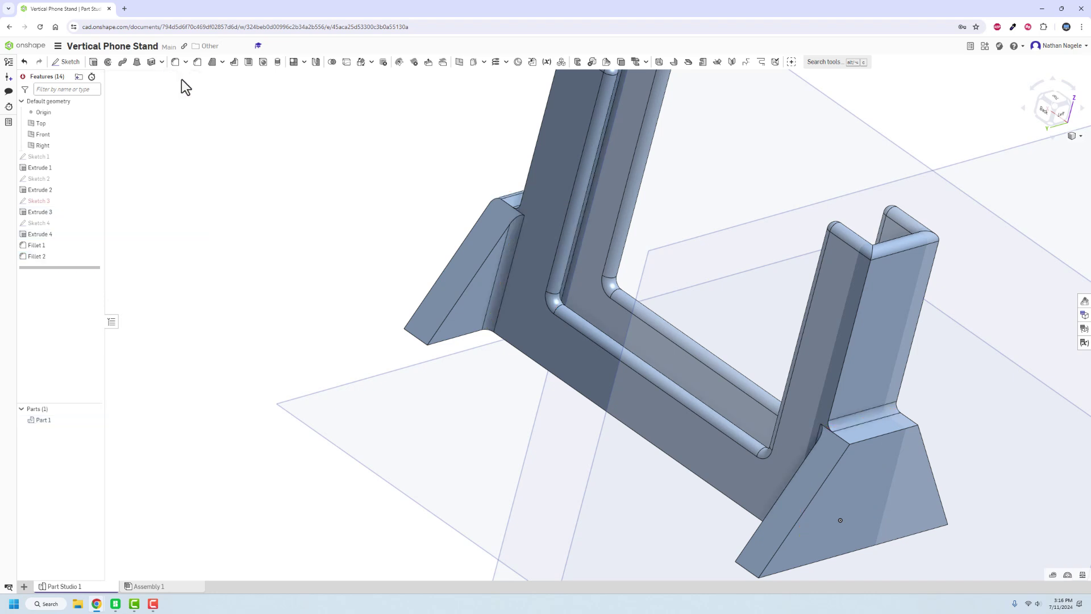
- Start a 0.063 in fillet on the left foot's slanted side edges and outer top edge, removing the wrongly picked edge
{"action": "left_click", "coordinate": [176, 63]}
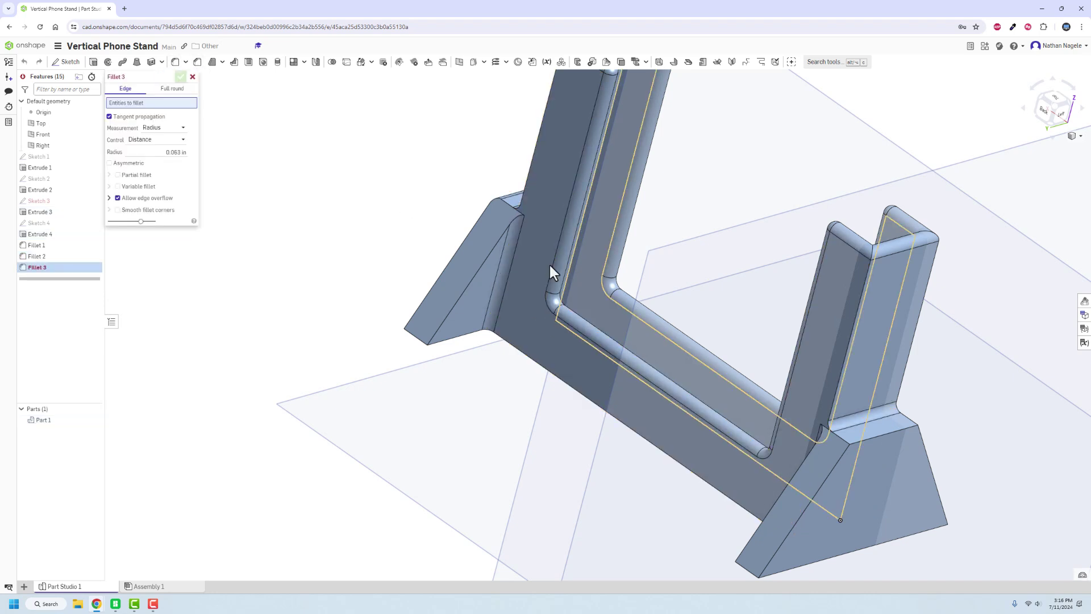
{"action": "middle_click_drag", "start_coordinate": [550, 265], "coordinate": [463, 181]}
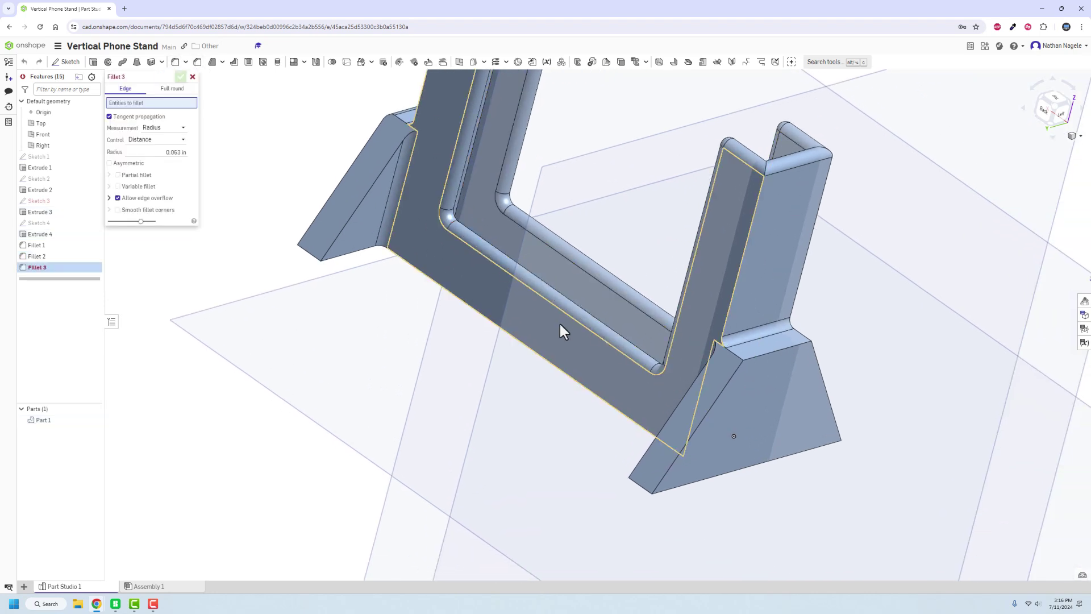
{"action": "left_click", "coordinate": [678, 404]}
{"action": "left_click", "coordinate": [714, 404]}
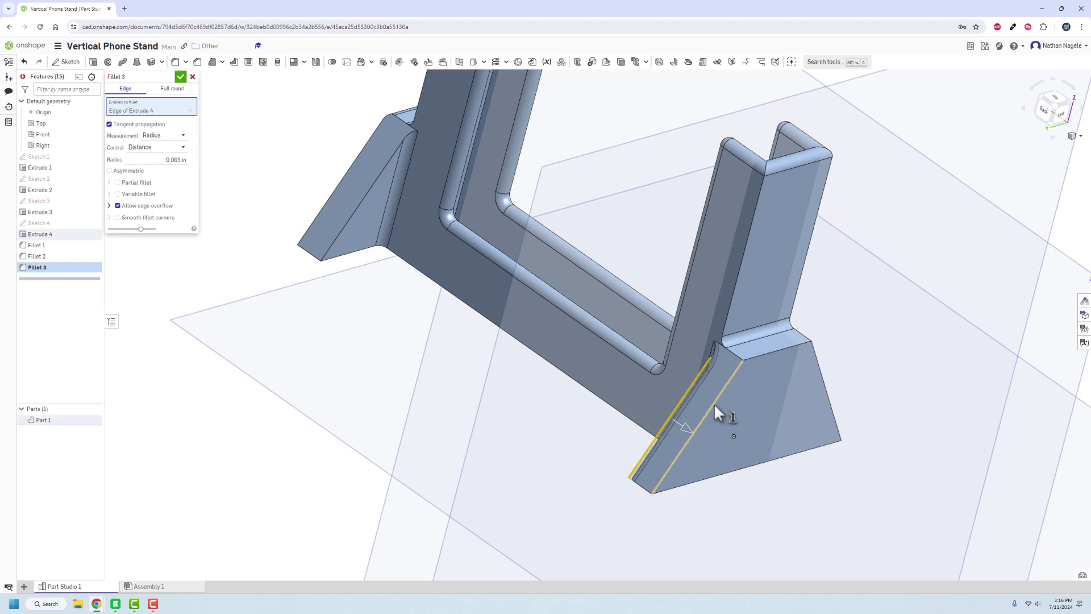
{"action": "left_click", "coordinate": [765, 353]}
{"action": "left_click", "coordinate": [823, 370]}
{"action": "right_click_drag", "start_coordinate": [855, 375], "coordinate": [519, 458]}
{"action": "left_click", "coordinate": [500, 461]}
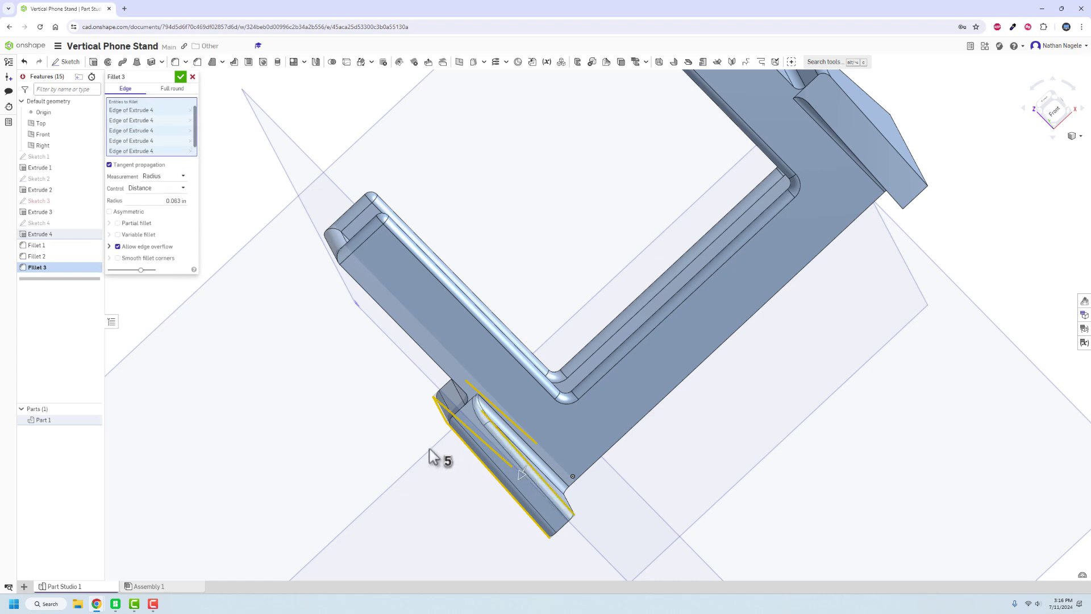
{"action": "right_click_drag", "start_coordinate": [434, 453], "coordinate": [526, 416]}
{"action": "left_click", "coordinate": [555, 379]}
{"action": "left_click", "coordinate": [191, 162]}
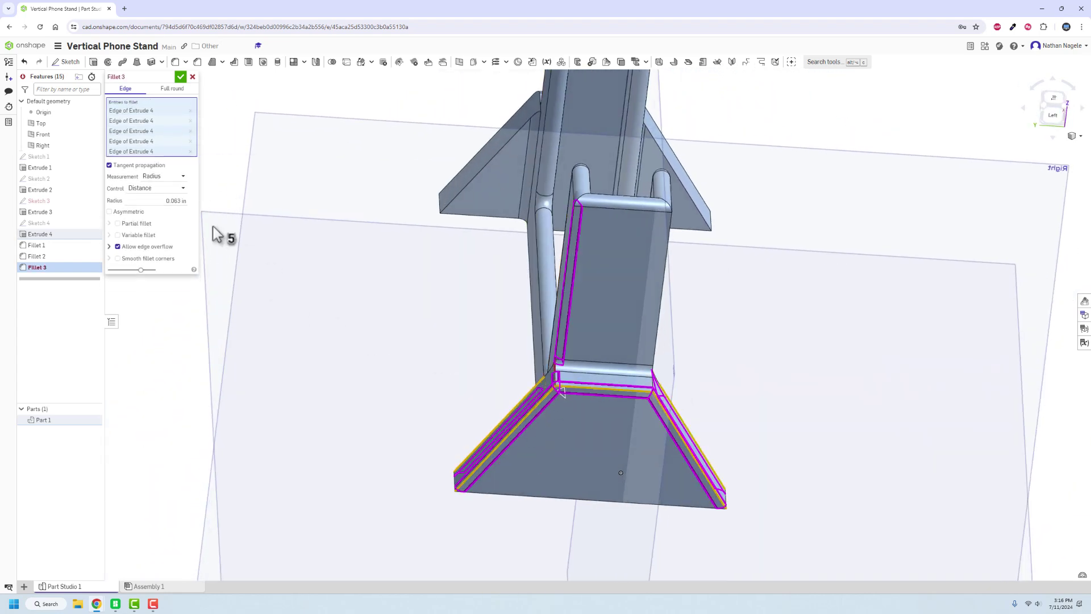
- Add the right foot's slanted outer edges to the 0.063 in fillet and remove the last edge picked
{"action": "right_click_drag", "start_coordinate": [224, 261], "coordinate": [305, 398]}
{"action": "left_click", "coordinate": [444, 297]}
{"action": "left_click", "coordinate": [590, 327]}
{"action": "left_click", "coordinate": [248, 387]}
{"action": "right_click_drag", "start_coordinate": [243, 383], "coordinate": [177, 238]}
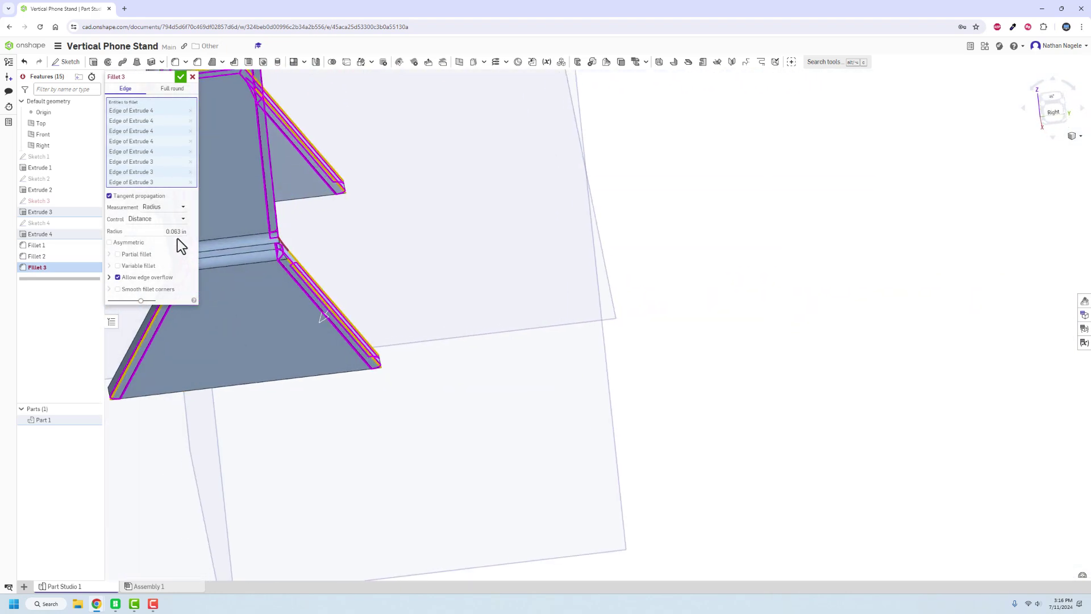
{"action": "left_click", "coordinate": [190, 182]}
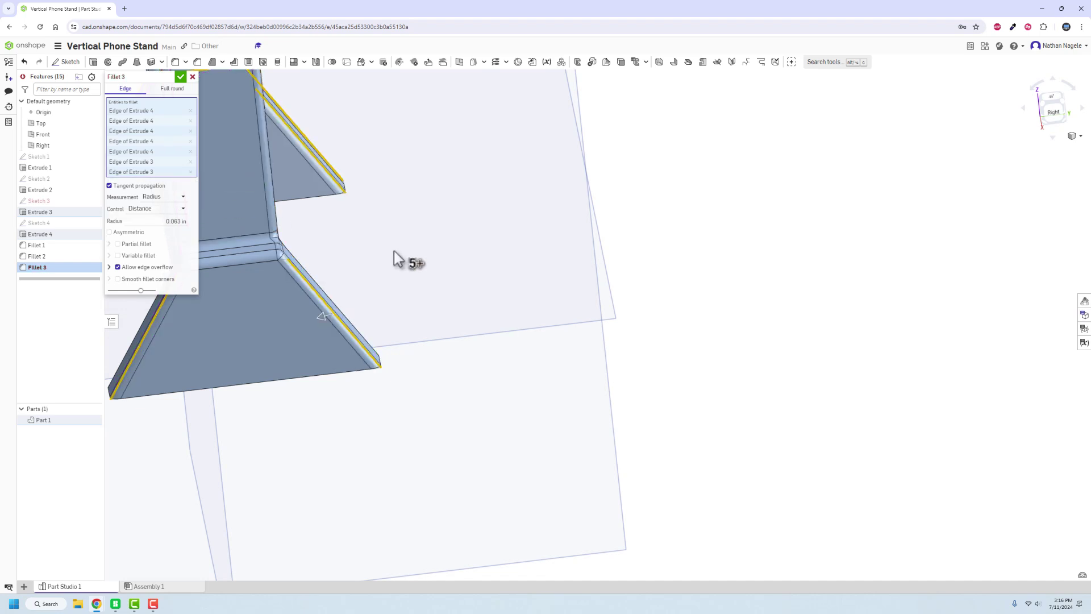
- Try another slanted edge of the right foot in the fillet, remove the last two selections, and apply it
{"action": "right_click_drag", "start_coordinate": [401, 253], "coordinate": [429, 366]}
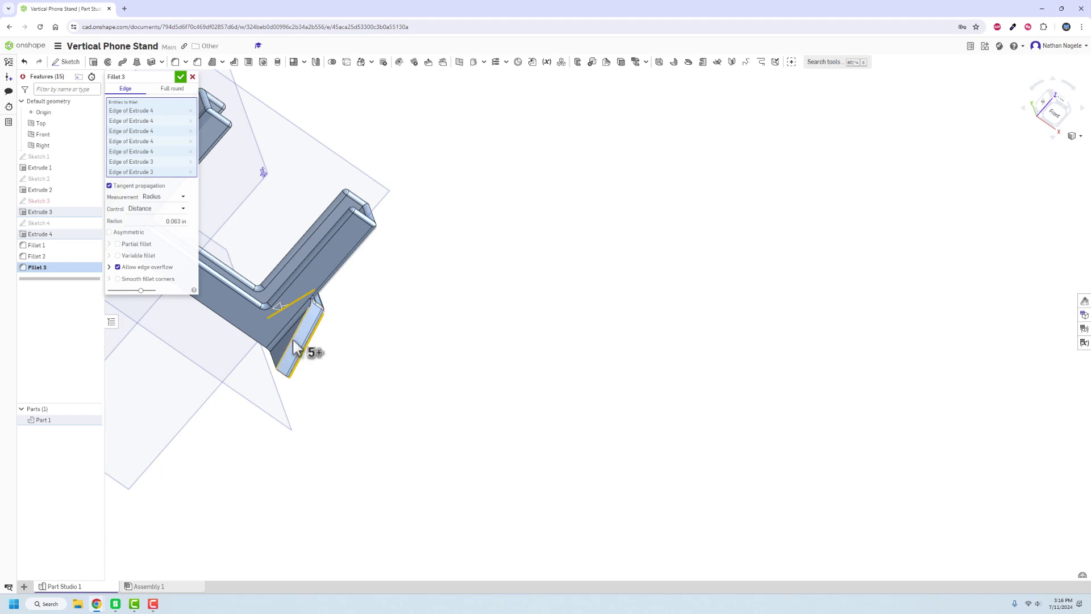
{"action": "left_click", "coordinate": [307, 346]}
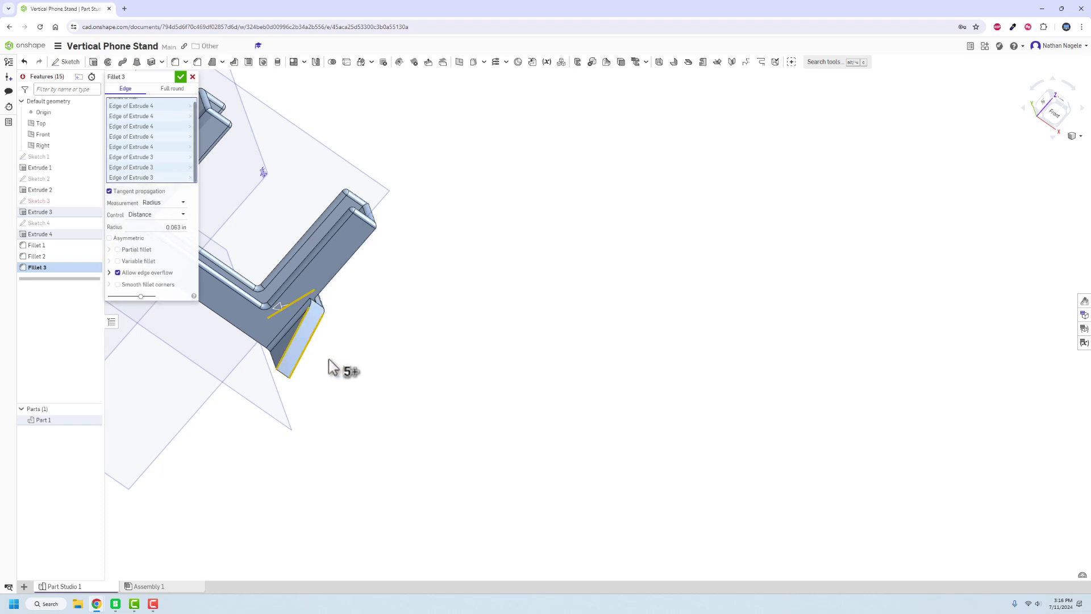
{"action": "left_click", "coordinate": [190, 182]}
{"action": "left_click", "coordinate": [191, 172]}
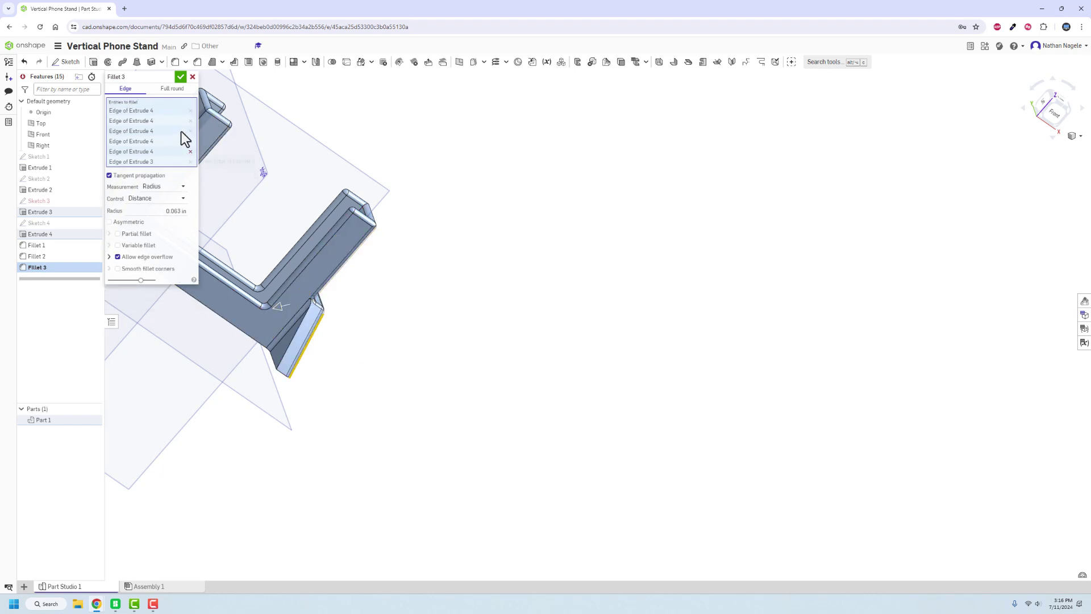
{"action": "left_click", "coordinate": [180, 76]}
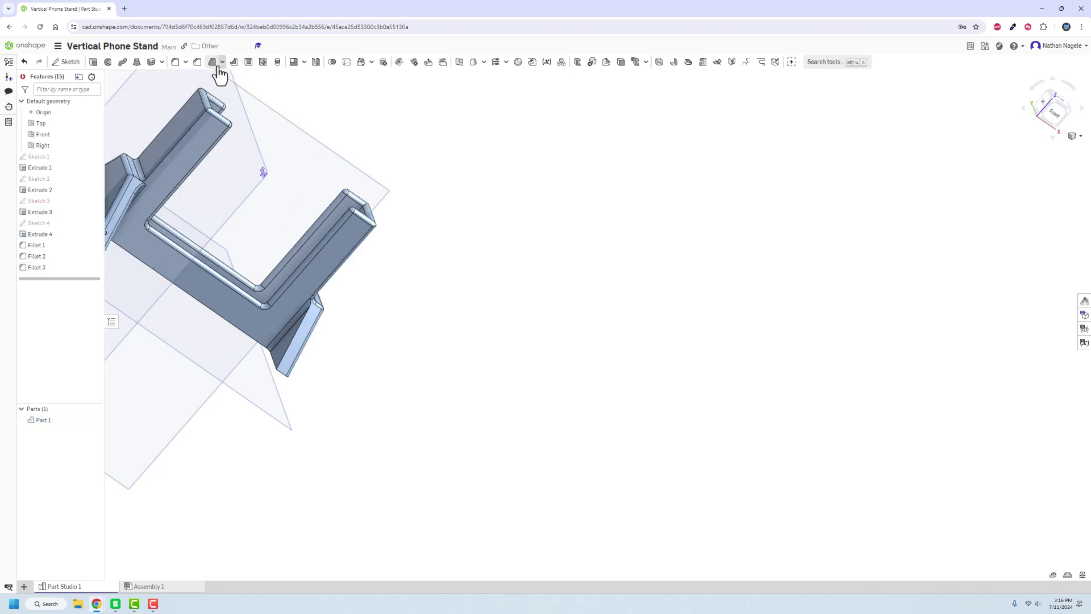
- Apply a separate 0.063 in fillet to the right foot's remaining slanted edges
{"action": "left_click", "coordinate": [175, 62]}
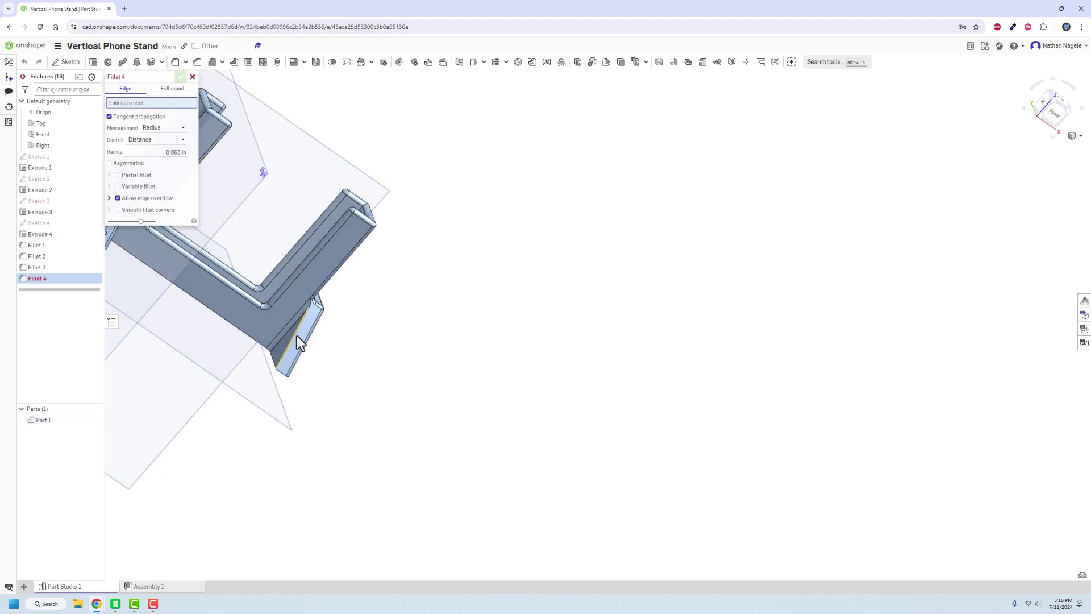
{"action": "left_click", "coordinate": [296, 335]}
{"action": "right_click_drag", "start_coordinate": [258, 237], "coordinate": [237, 335]}
{"action": "left_click", "coordinate": [223, 349]}
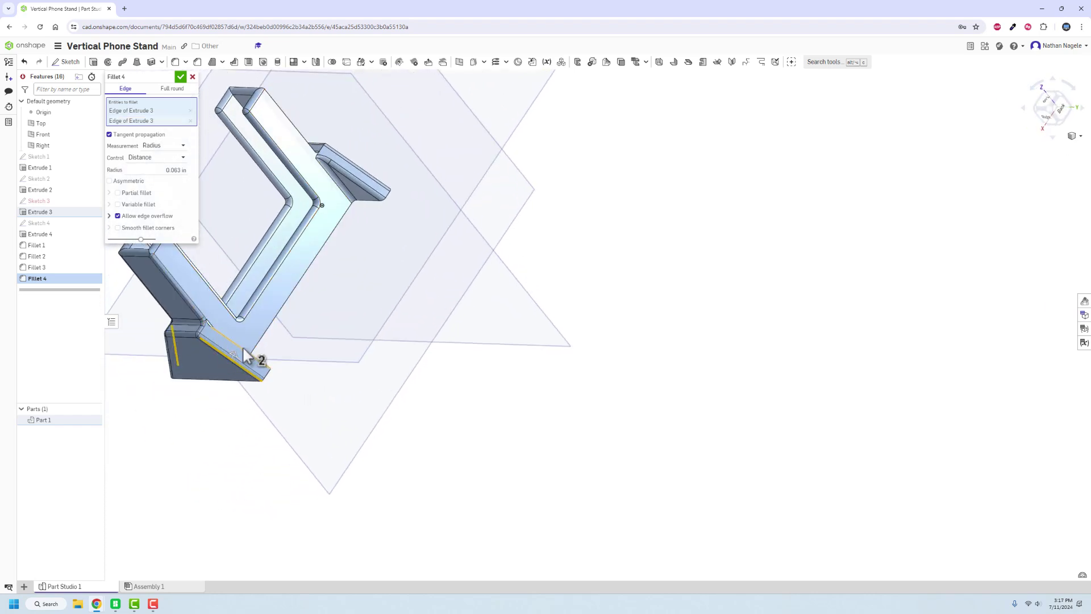
{"action": "left_click", "coordinate": [250, 346]}
{"action": "left_click", "coordinate": [180, 76]}
- Try to fillet the right foot's last sharp slanted edge as another separate feature
{"action": "left_click", "coordinate": [175, 62]}
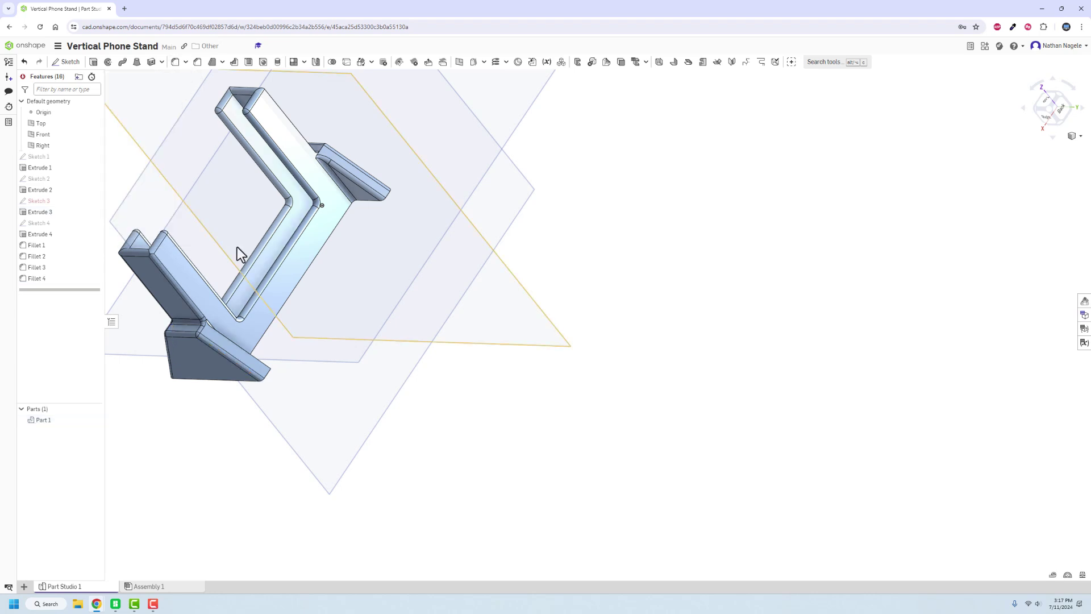
{"action": "left_click", "coordinate": [243, 356]}
{"action": "right_click_drag", "start_coordinate": [238, 267], "coordinate": [327, 332]}
{"action": "left_click", "coordinate": [180, 77]}
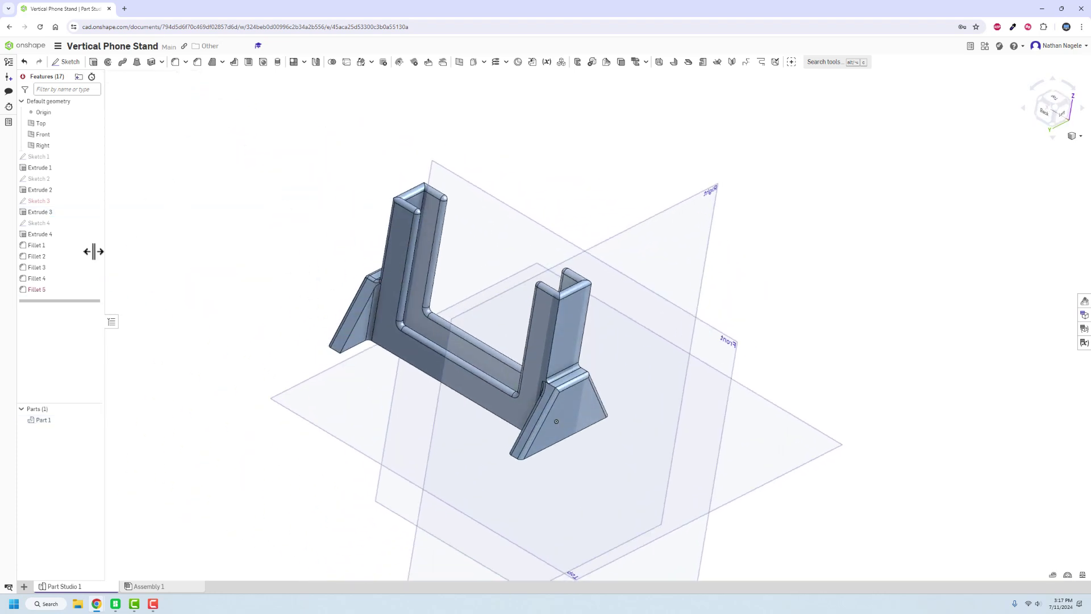
- Delete Fillet 2 through Fillet 5 from the feet, keeping only the opening's fillet
{"action": "left_click_drag", "start_coordinate": [50, 289], "coordinate": [43, 250]}
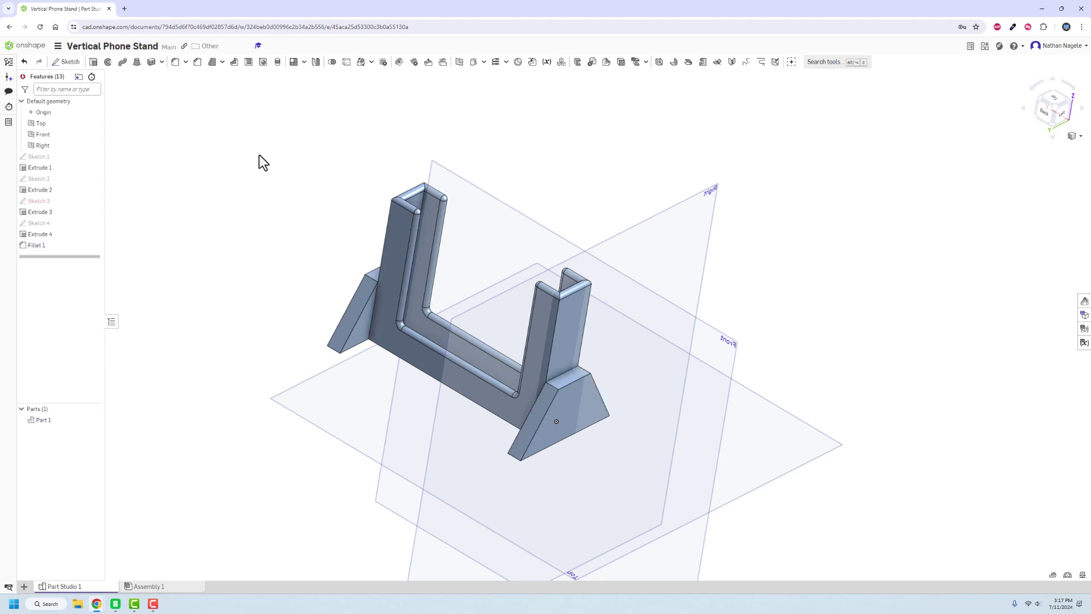
- Start a 0.063 in fillet on the slanted faces and top faces of both feet
{"action": "left_click", "coordinate": [175, 61]}
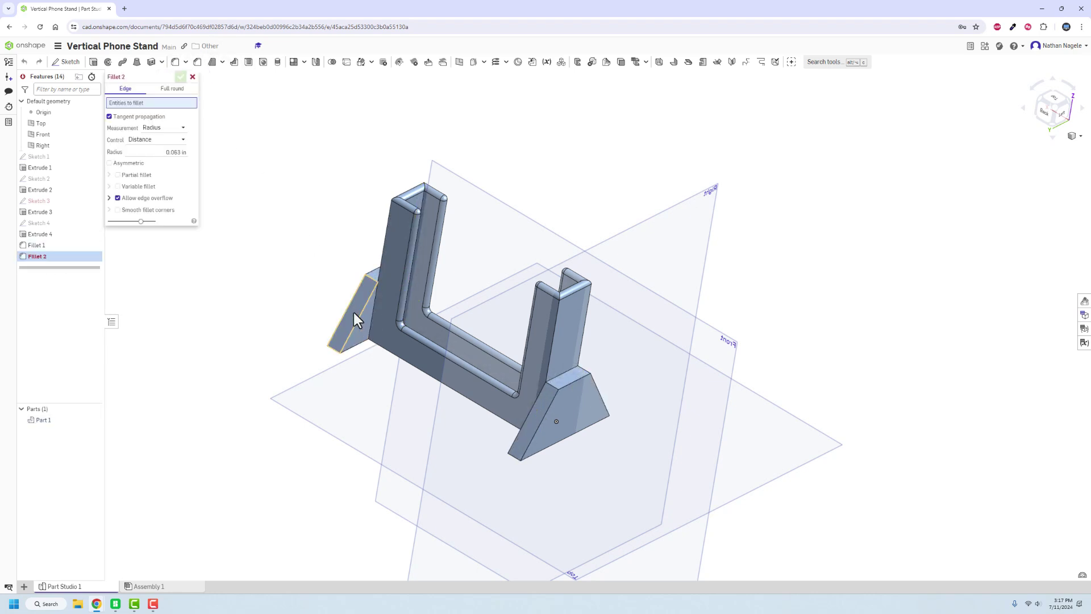
{"action": "left_click", "coordinate": [354, 312]}
{"action": "left_click", "coordinate": [534, 432]}
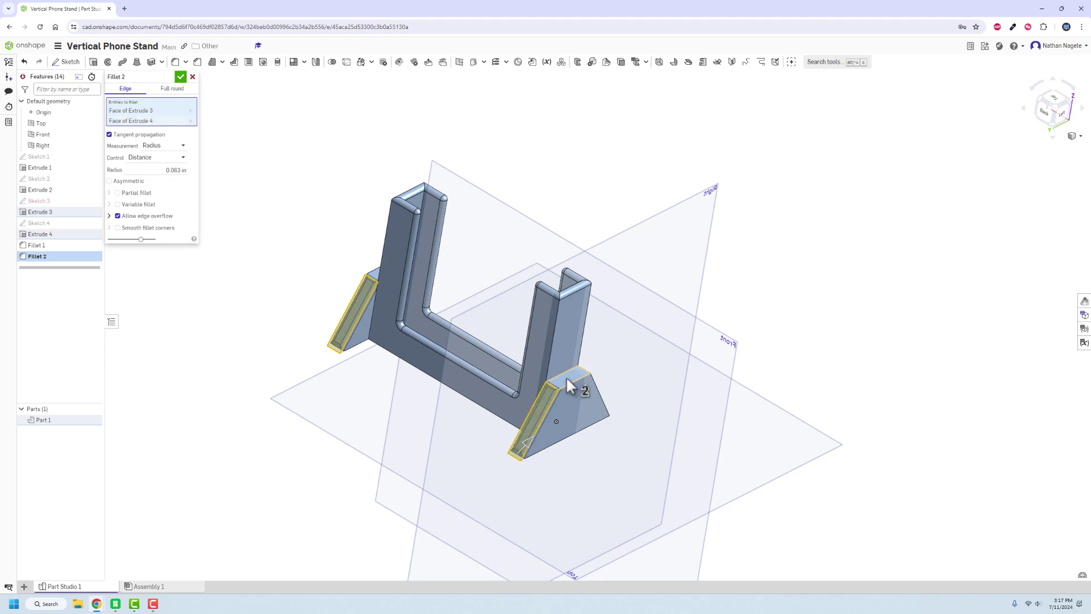
{"action": "left_click", "coordinate": [567, 379]}
{"action": "right_click_drag", "start_coordinate": [597, 427], "coordinate": [516, 435]}
{"action": "left_click", "coordinate": [585, 393]}
{"action": "right_click_drag", "start_coordinate": [585, 393], "coordinate": [677, 217]}
{"action": "left_click", "coordinate": [665, 248]}
{"action": "left_click", "coordinate": [647, 222]}
- Try a 1/32 in radius for the fillet on the feet's faces, then discard that fillet
{"action": "left_click", "coordinate": [176, 210]}
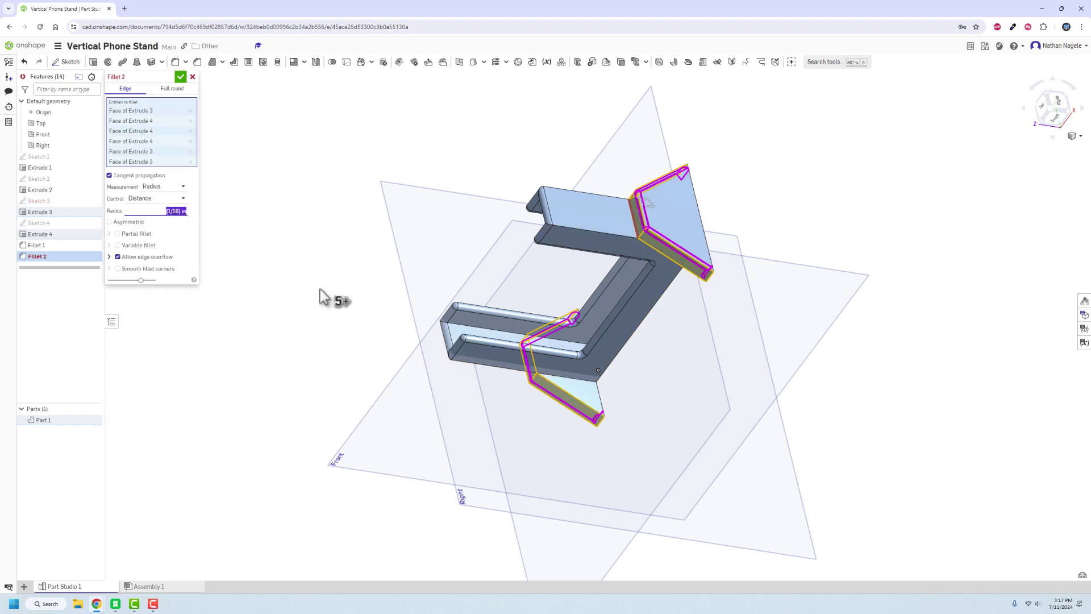
{"action": "type", "text": "1/32"}
{"action": "key", "text": "Return"}
{"action": "right_click_drag", "start_coordinate": [399, 353], "coordinate": [517, 287]}
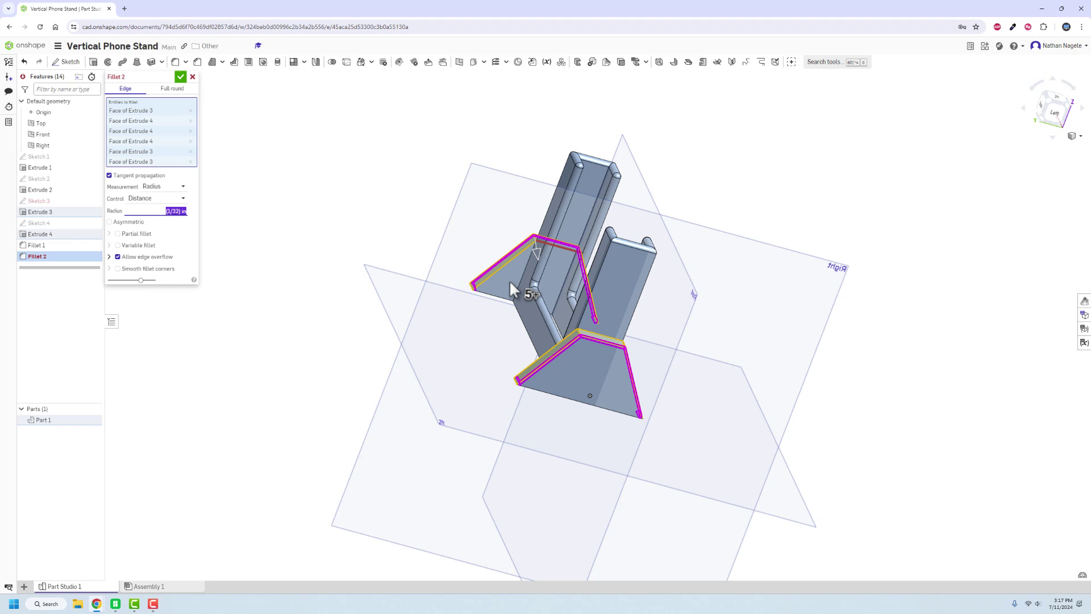
{"action": "left_click", "coordinate": [193, 77]}
{"action": "right_click_drag", "start_coordinate": [418, 280], "coordinate": [397, 207]}
- Apply a 0.25 in fillet to the four edges where the feet meet the holder's front and back faces
{"action": "left_click", "coordinate": [175, 62]}
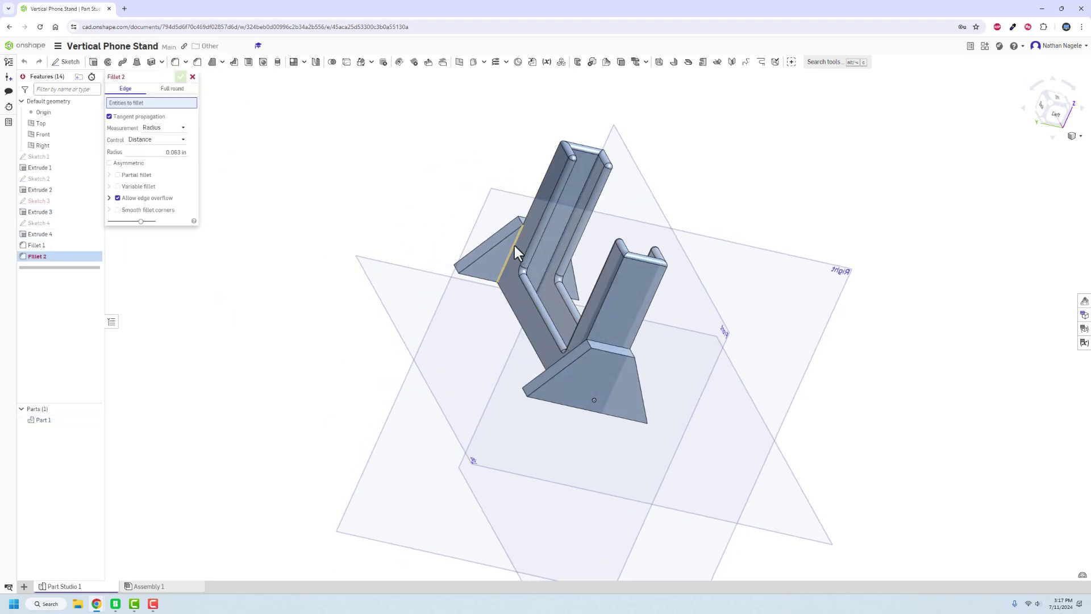
{"action": "left_click", "coordinate": [513, 245]}
{"action": "left_click", "coordinate": [176, 161]}
{"action": "key", "text": "BackSpace"}
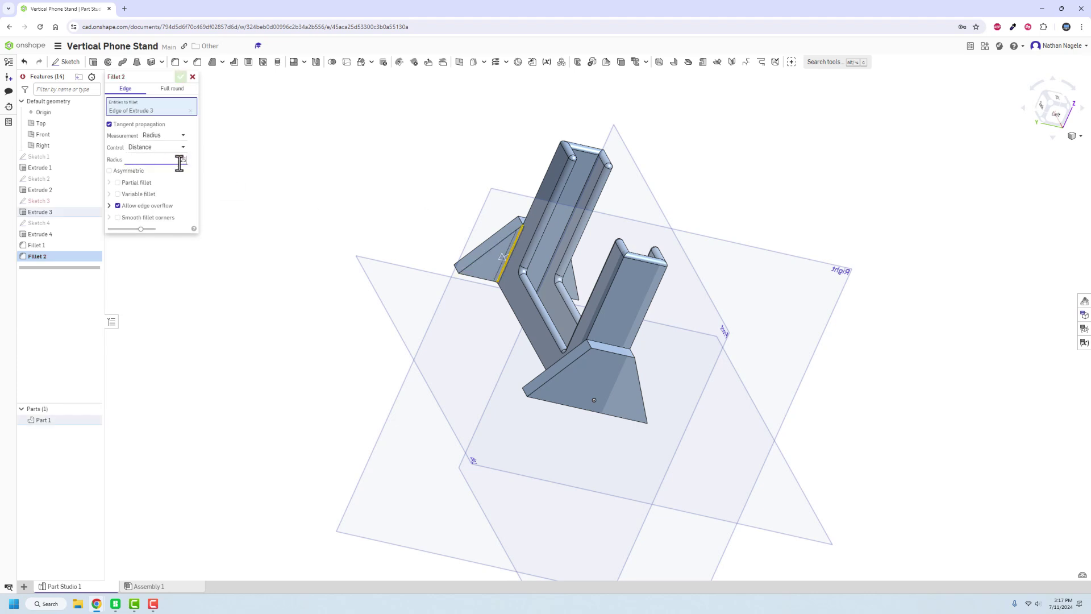
{"action": "right_click_drag", "start_coordinate": [288, 271], "coordinate": [619, 346]}
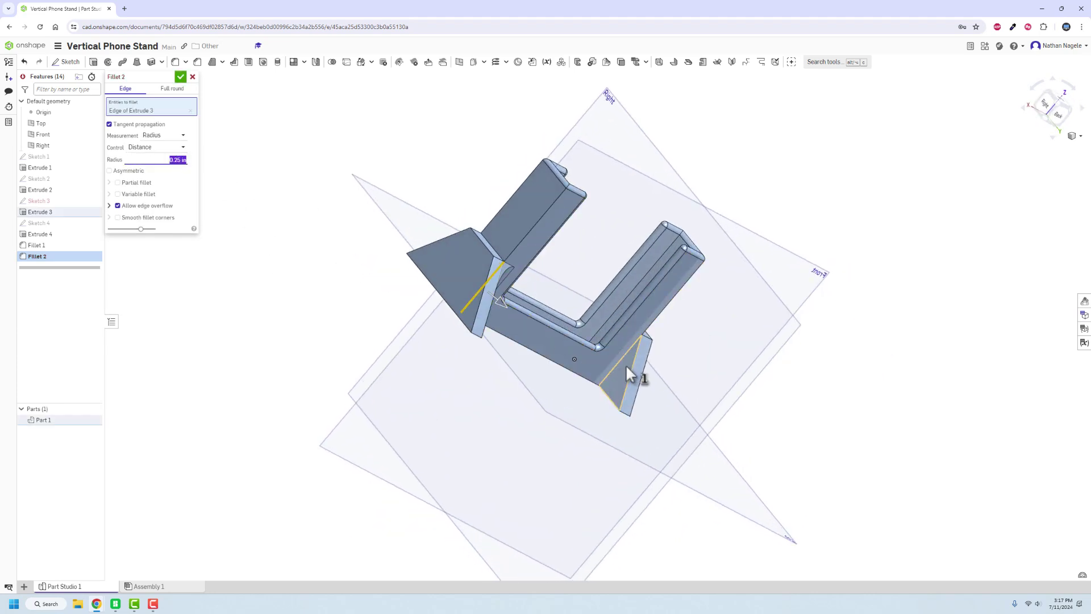
{"action": "left_click", "coordinate": [624, 363]}
{"action": "right_click_drag", "start_coordinate": [703, 363], "coordinate": [650, 286]}
{"action": "left_click", "coordinate": [509, 401]}
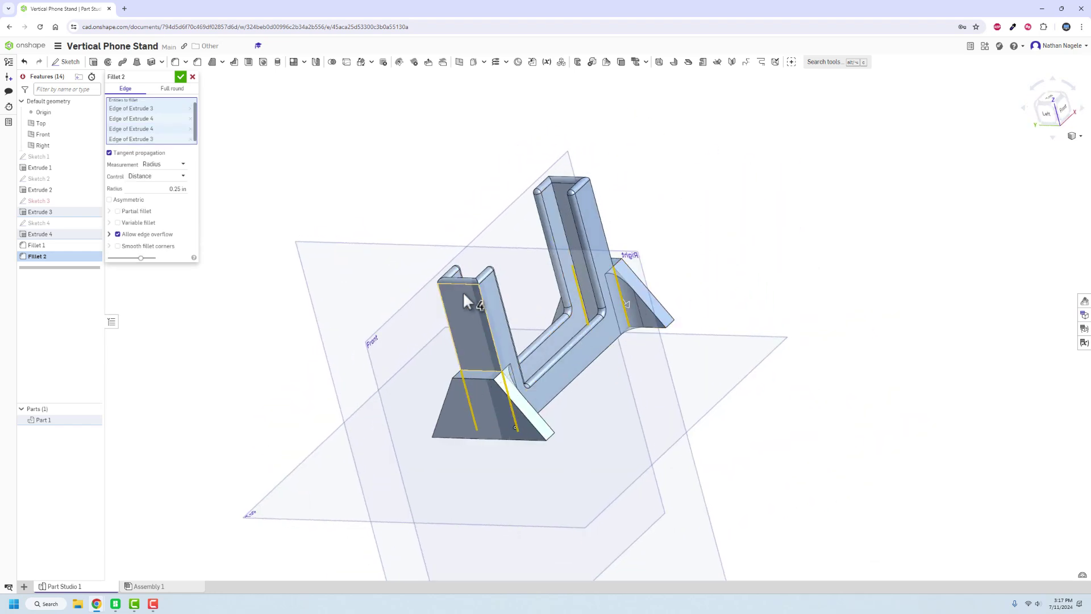
{"action": "left_click", "coordinate": [180, 76]}
- Apply a 1/8 in fillet to the outer top edges of both feet and the edges where their tops meet the uprights
{"action": "left_click", "coordinate": [173, 64]}
{"action": "left_click", "coordinate": [174, 152]}
{"action": "type", "text": "1/8) in"}
{"action": "left_click", "coordinate": [476, 372]}
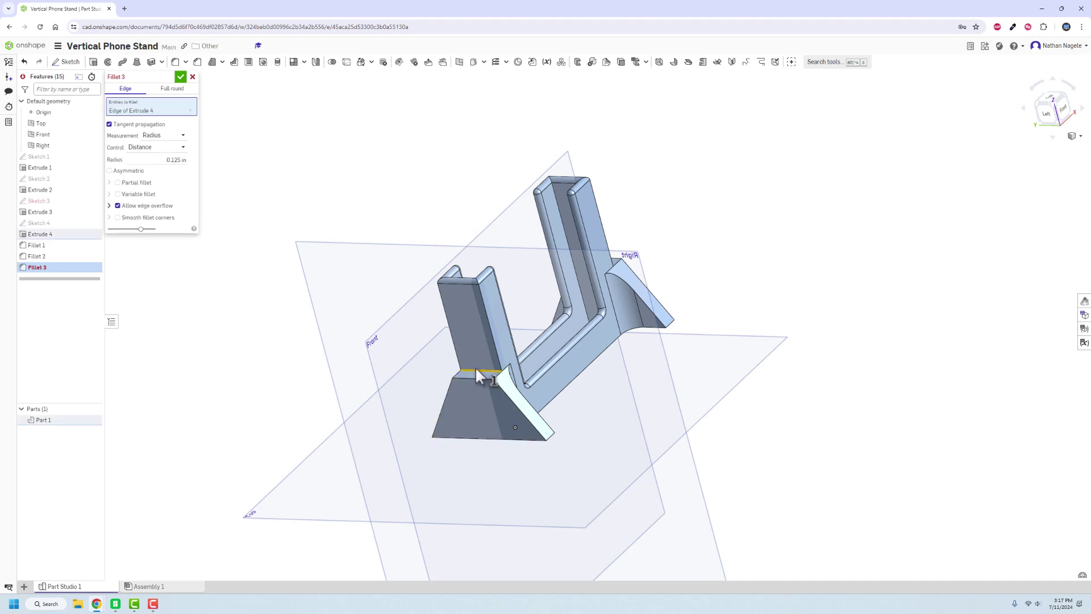
{"action": "left_click", "coordinate": [482, 378]}
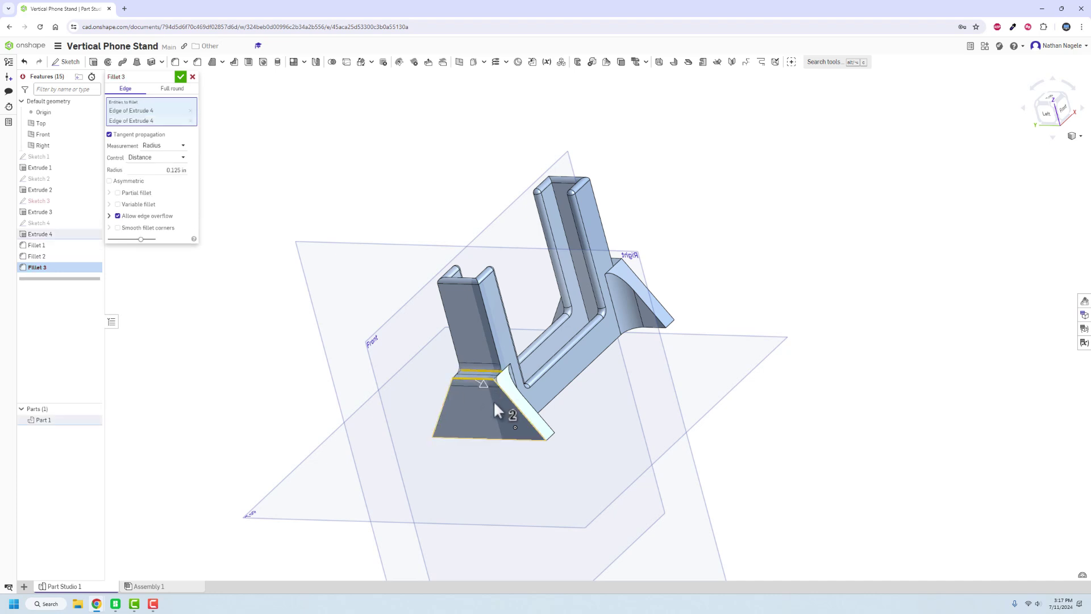
{"action": "mouse_move", "coordinate": [493, 400]}
{"action": "right_mouse_down"}
{"action": "mouse_move", "coordinate": [540, 404]}
{"action": "mouse_move", "coordinate": [500, 419]}
{"action": "right_mouse_up"}
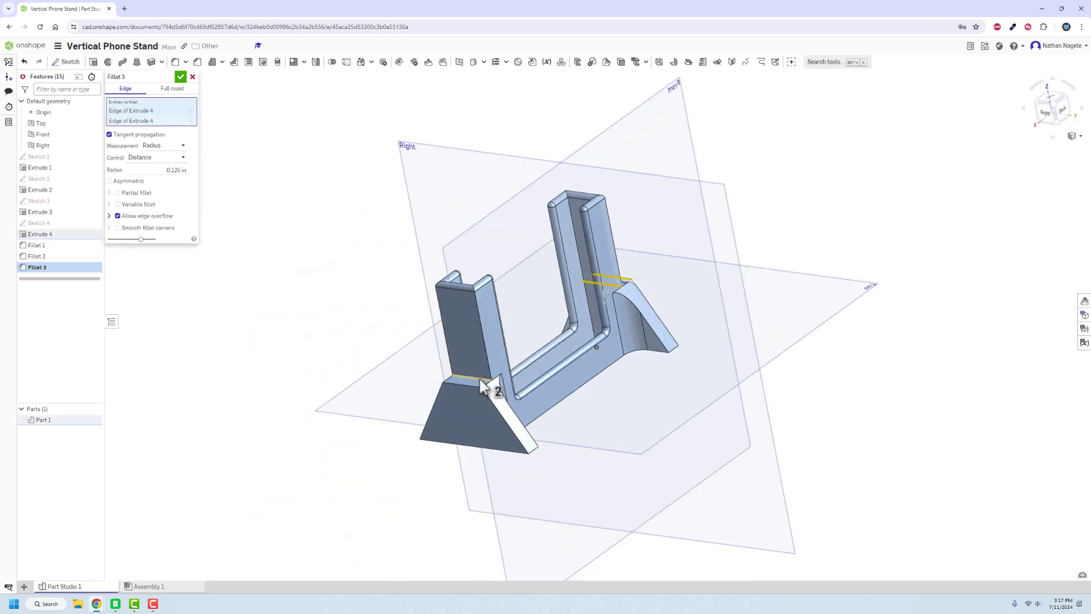
{"action": "left_click", "coordinate": [480, 379]}
{"action": "left_click", "coordinate": [478, 389]}
{"action": "right_click_drag", "start_coordinate": [365, 382], "coordinate": [397, 318]}
{"action": "left_click", "coordinate": [180, 76]}
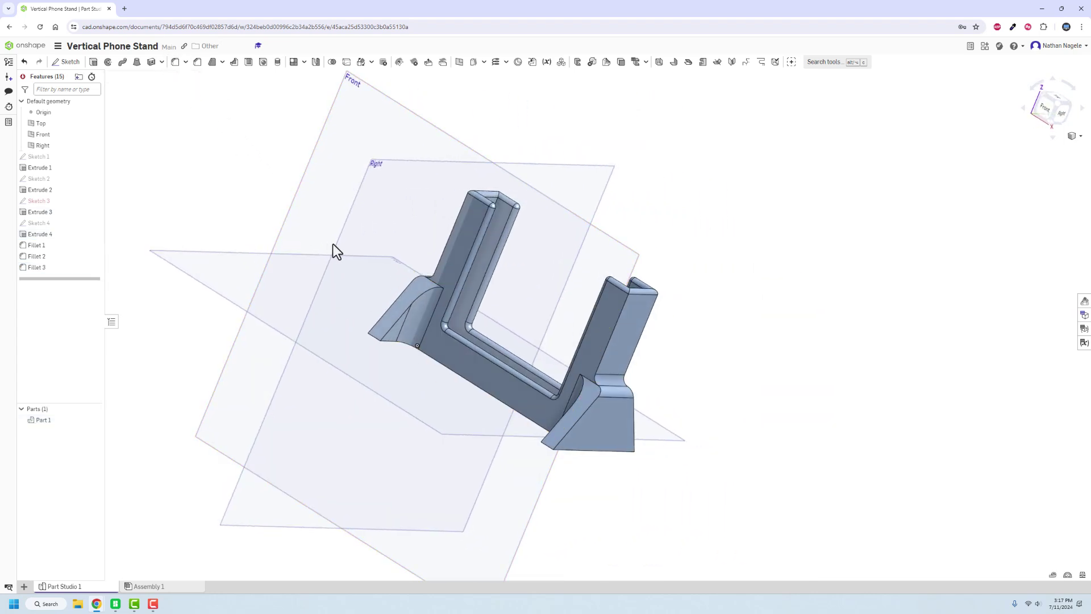
- Export the part studio as a fine-resolution binary STL in millimeters, with the file name Vert_Phone_Stand
{"action": "right_click_drag", "start_coordinate": [334, 244], "coordinate": [349, 322]}
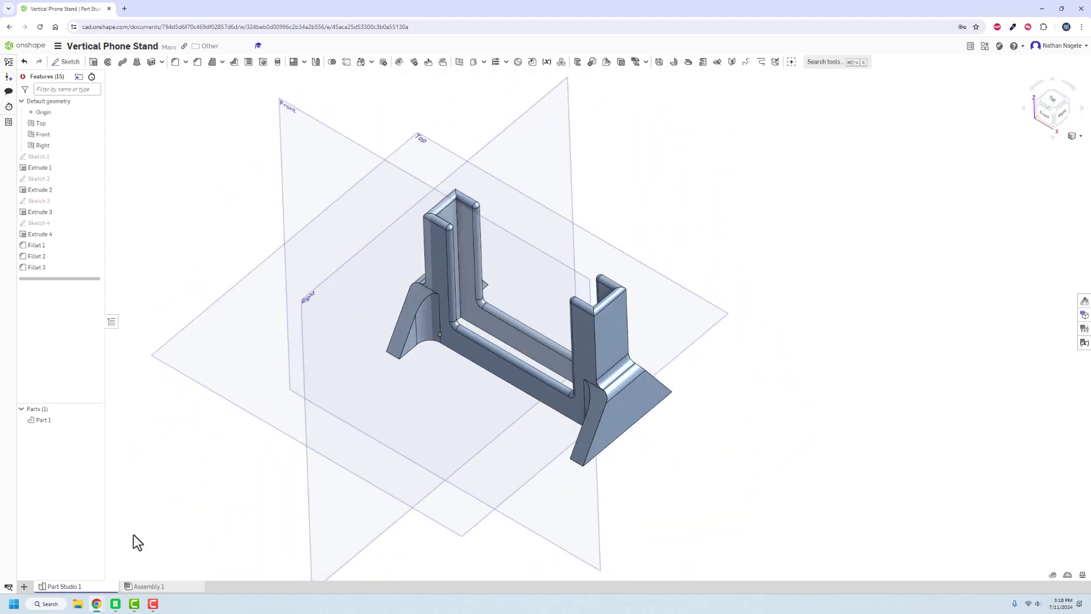
{"action": "right_click", "coordinate": [72, 588]}
{"action": "left_click", "coordinate": [86, 571]}
{"action": "left_click_drag", "start_coordinate": [506, 93], "coordinate": [397, 127]}
{"action": "type", "text": "Vert_Phone_Stand"}
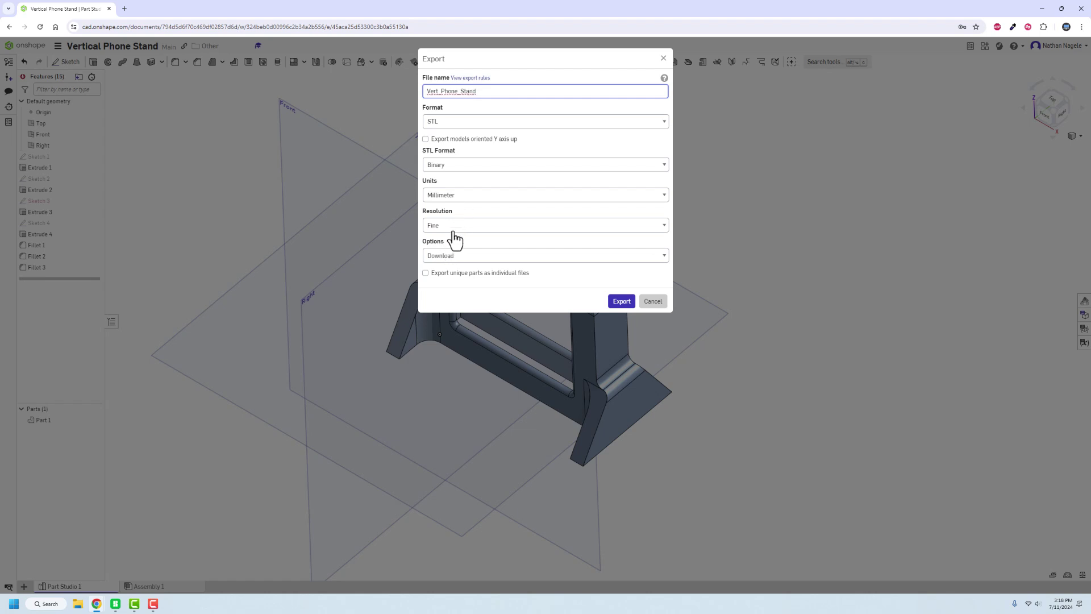
{"action": "left_click", "coordinate": [622, 302]}
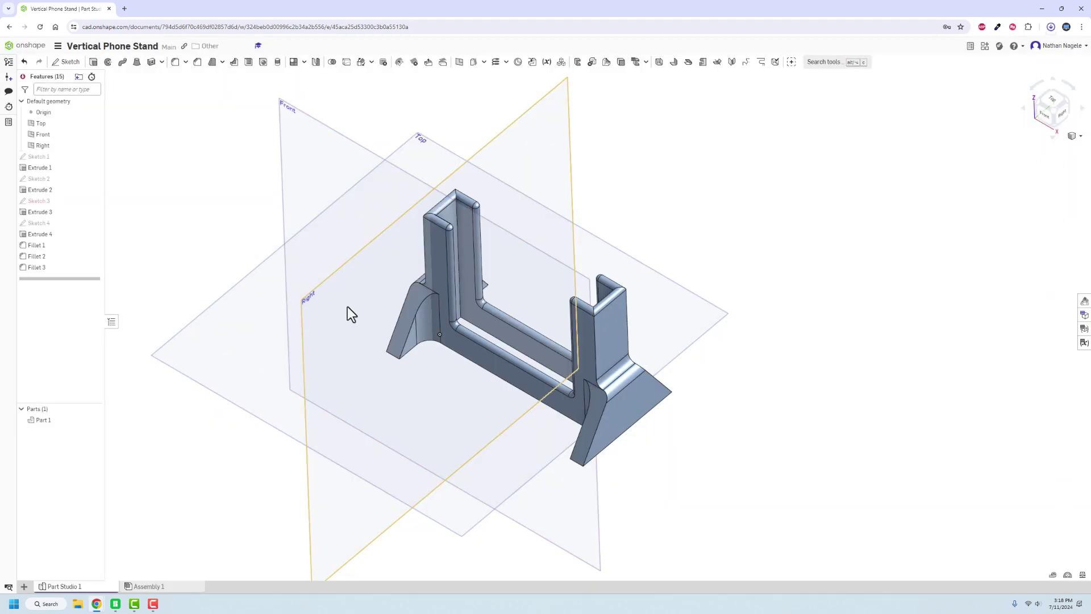
- Switch to Bambu Studio and import the Vert_Phone_Stand STL from Downloads onto the plate
{"action": "key", "text": "alt+Tab"}
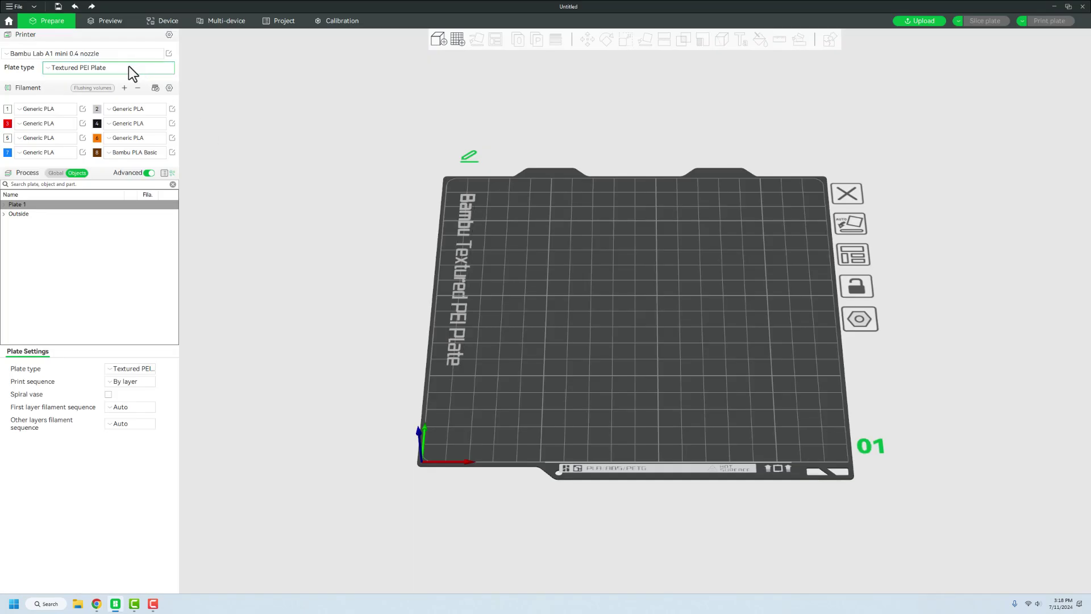
{"action": "left_click", "coordinate": [436, 41]}
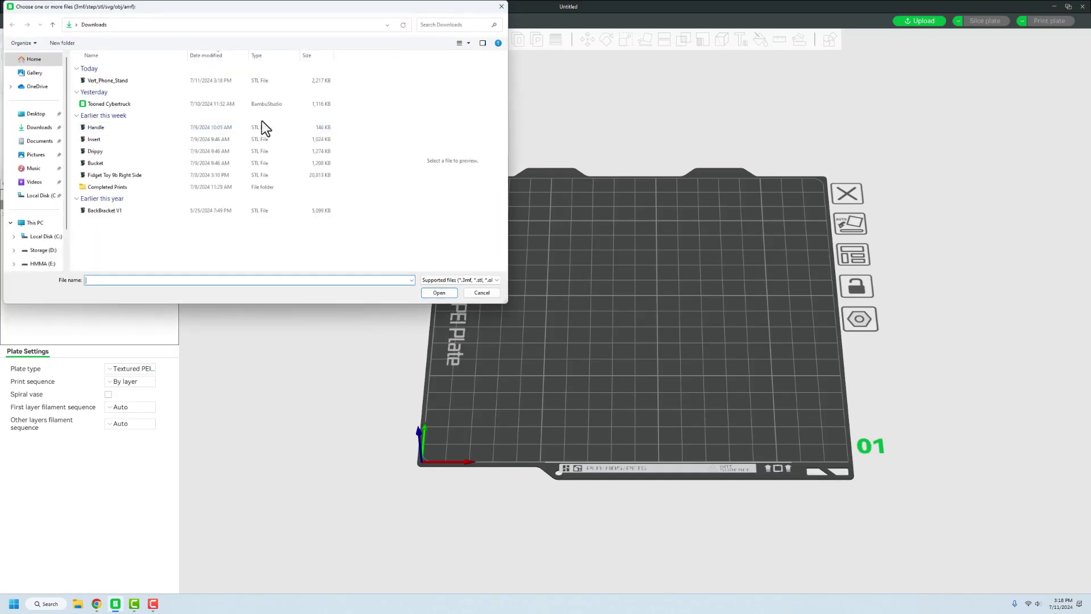
{"action": "left_click", "coordinate": [127, 82]}
{"action": "left_click", "coordinate": [440, 292]}
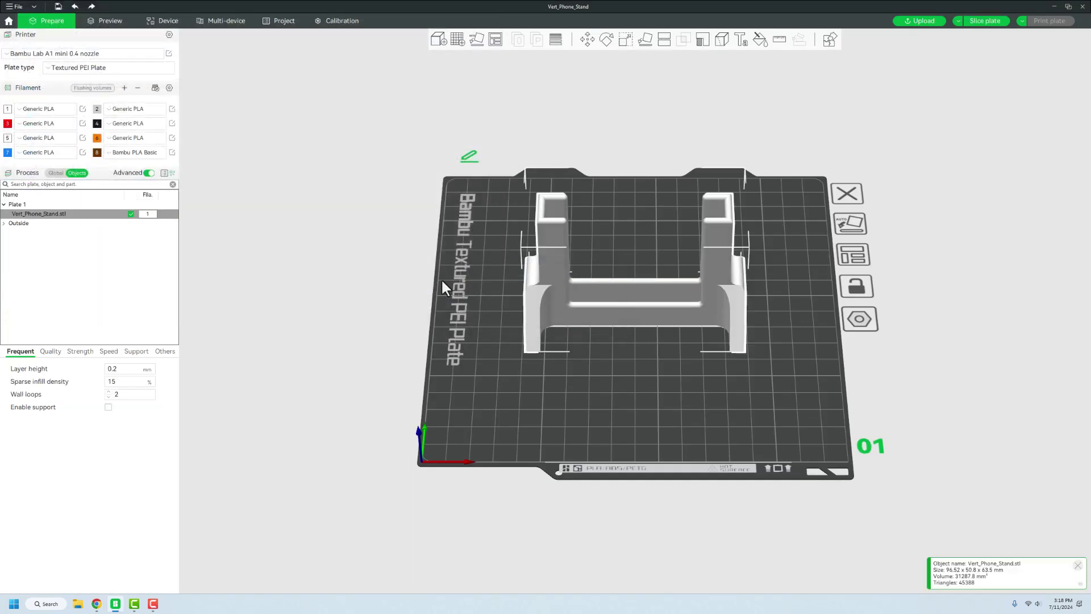
- Slice the plate holding the phone stand for printing
{"action": "left_click_drag", "start_coordinate": [449, 282], "coordinate": [515, 262]}
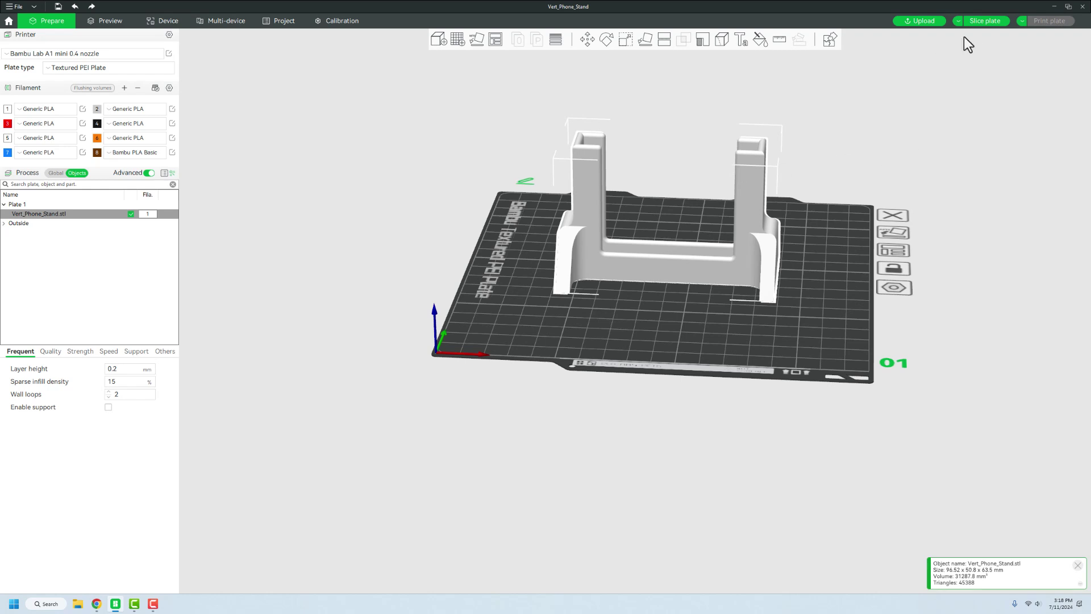
{"action": "left_click", "coordinate": [979, 23]}
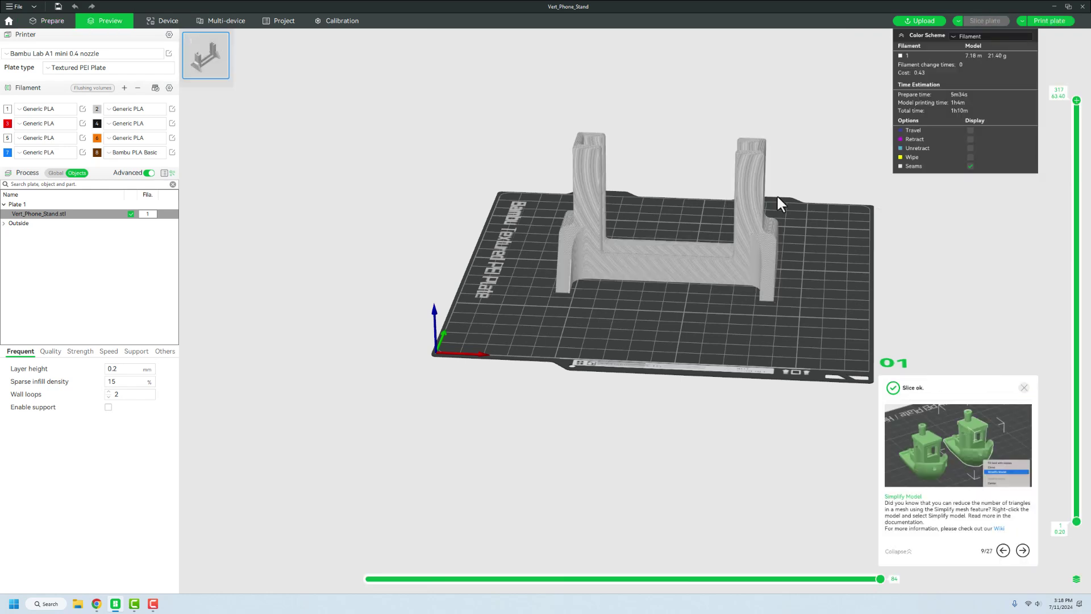